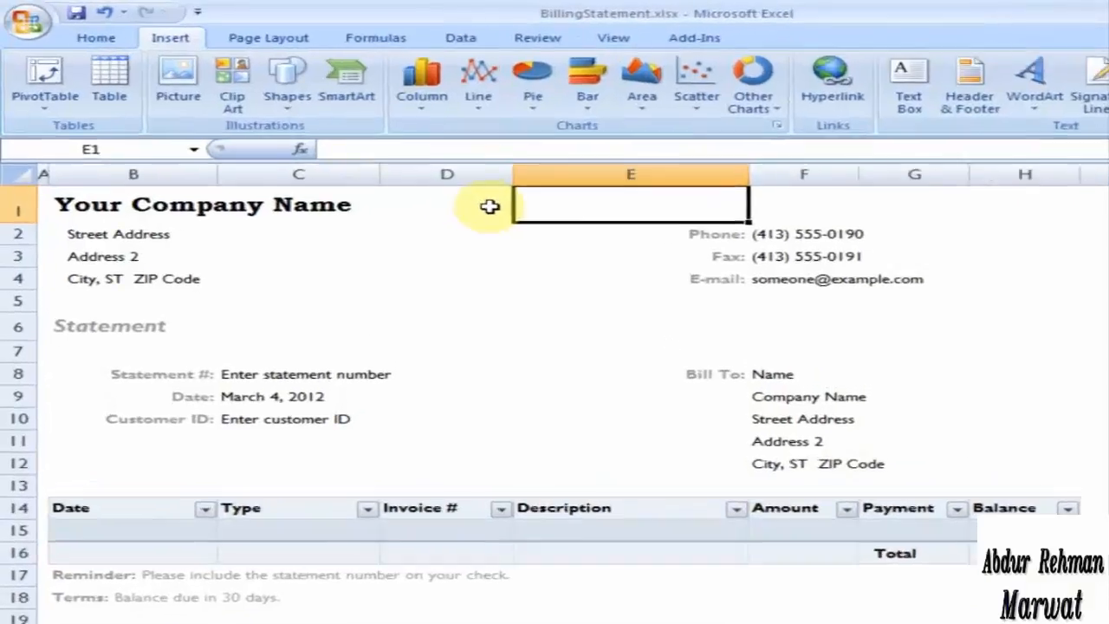
Step: Enter the date 12/12/2012 in the first row of the statement table's Date column
{"action": "left_click", "coordinate": [409, 172]}
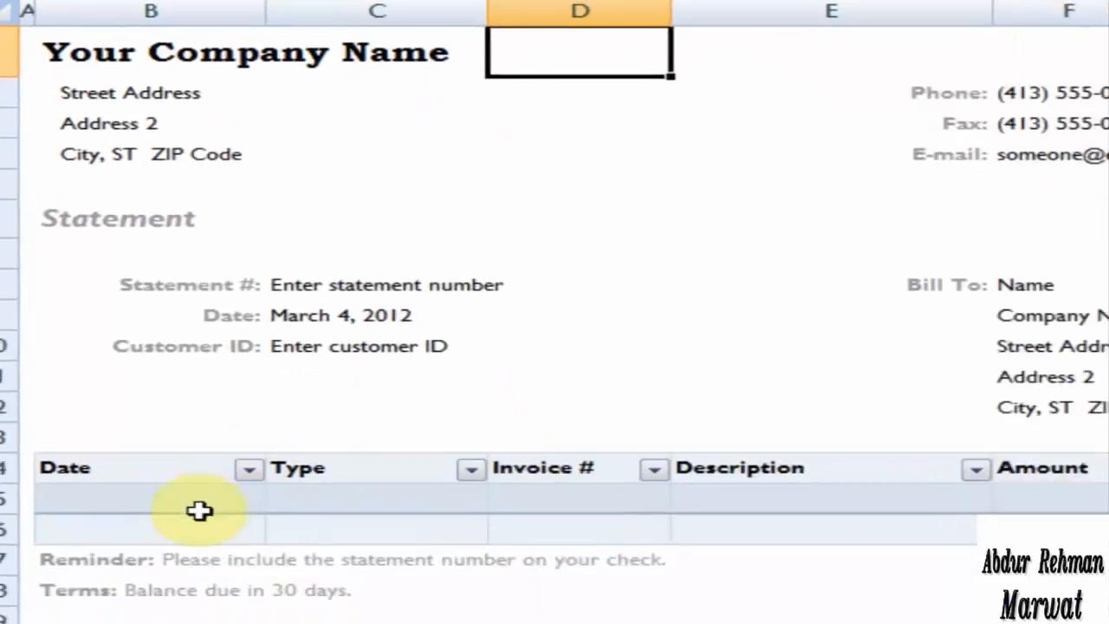
{"action": "double_click", "coordinate": [166, 350]}
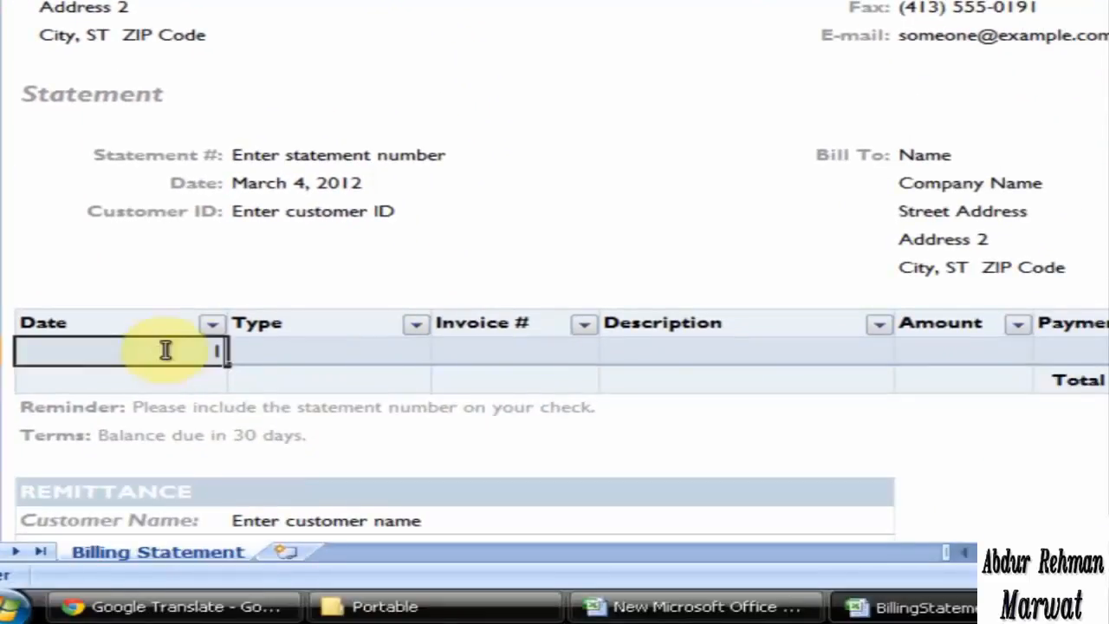
{"action": "type", "text": "12-12-2012"}
{"action": "key", "text": "Return"}
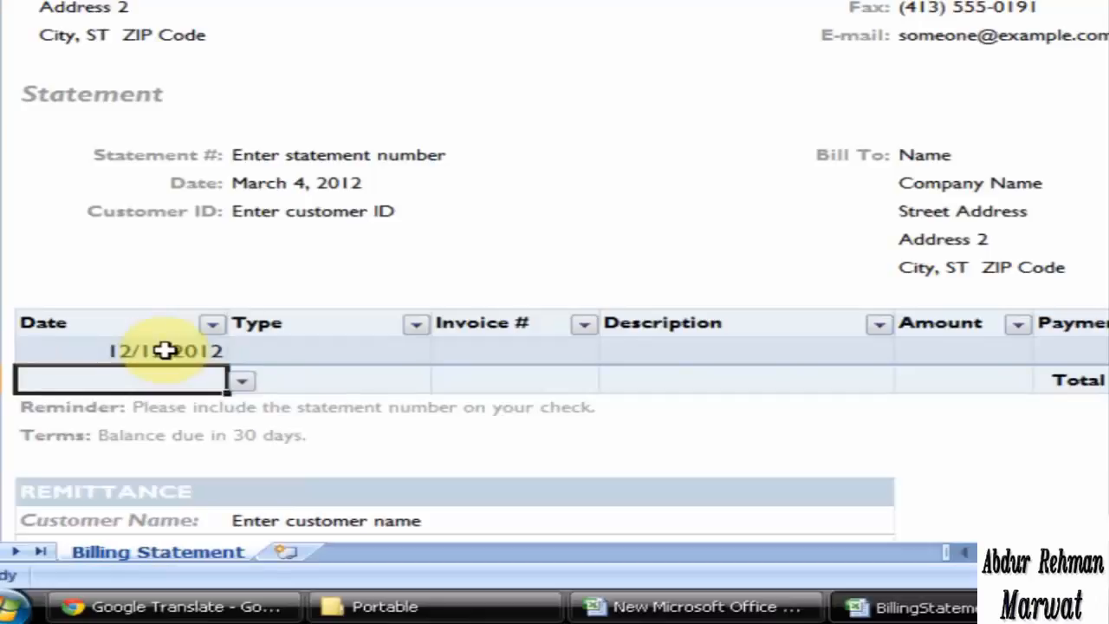
Step: Rename the table's Type column header to Names and enter AAA in its first row
{"action": "key", "text": "Up"}
{"action": "key", "text": "Up"}
{"action": "key", "text": "Right"}
{"action": "type", "text": "Names"}
{"action": "key", "text": "Return"}
{"action": "type", "text": "AAA"}
{"action": "key", "text": "Tab"}
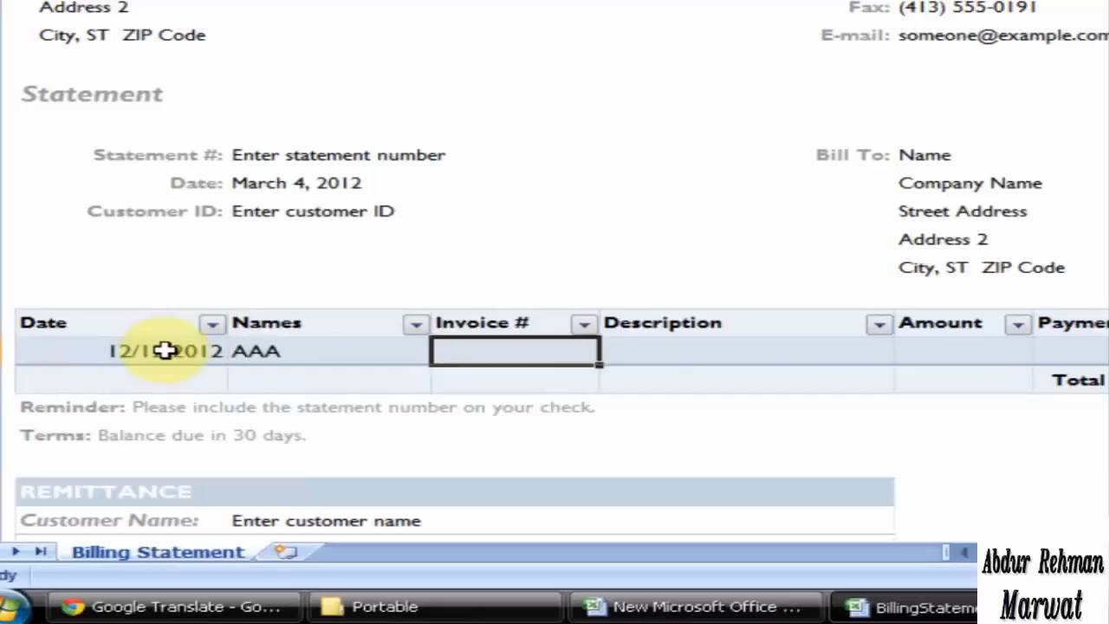
Step: Complete the first table row with invoice number 100, amount 12 and payment 2, leaving the description empty
{"action": "type", "text": "100"}
{"action": "key", "text": "Tab"}
{"action": "key", "text": "Tab"}
{"action": "type", "text": "12"}
{"action": "key", "text": "Tab"}
{"action": "type", "text": "2"}
{"action": "key", "text": "Return"}
{"action": "key", "text": "Up"}
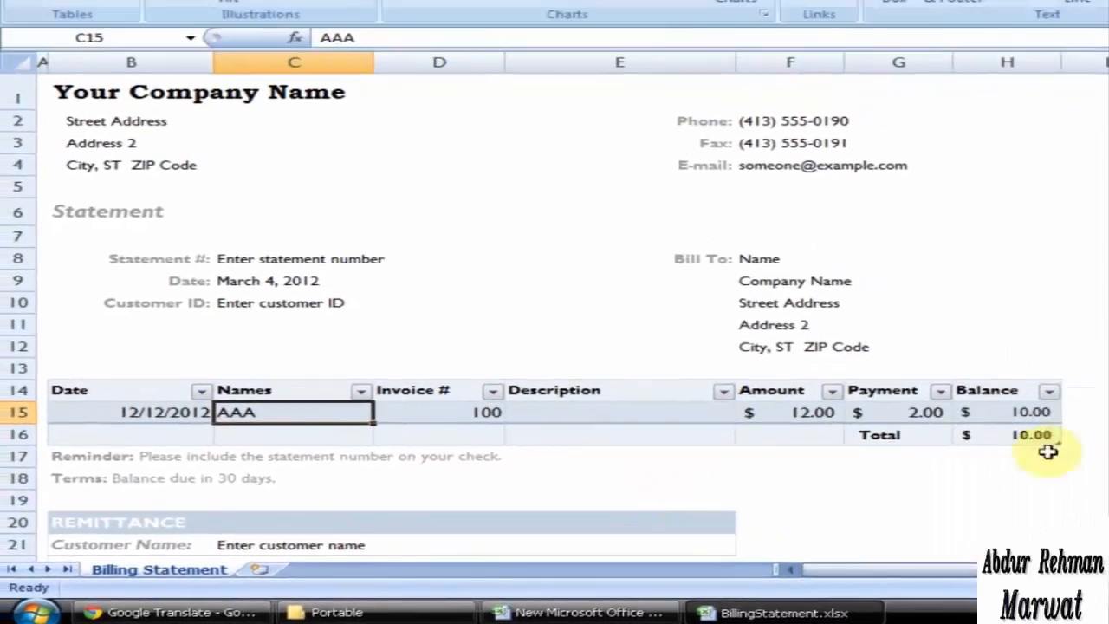
Step: Try to insert a worksheet row above row 15
{"action": "left_click", "coordinate": [112, 351]}
{"action": "left_click", "coordinate": [17, 414]}
{"action": "right_click", "coordinate": [18, 414]}
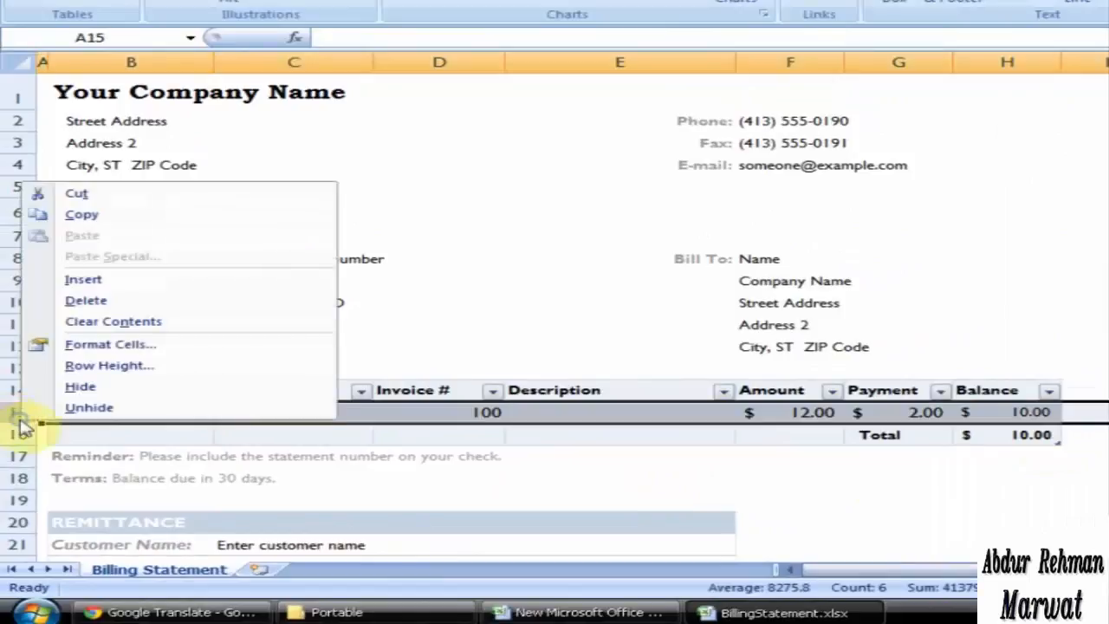
{"action": "left_click", "coordinate": [112, 286]}
{"action": "key", "text": "ctrl+z"}
Step: Extend the table down to row 20 by filling the Invoice # column as a series from 100 to 105
{"action": "left_click", "coordinate": [421, 415]}
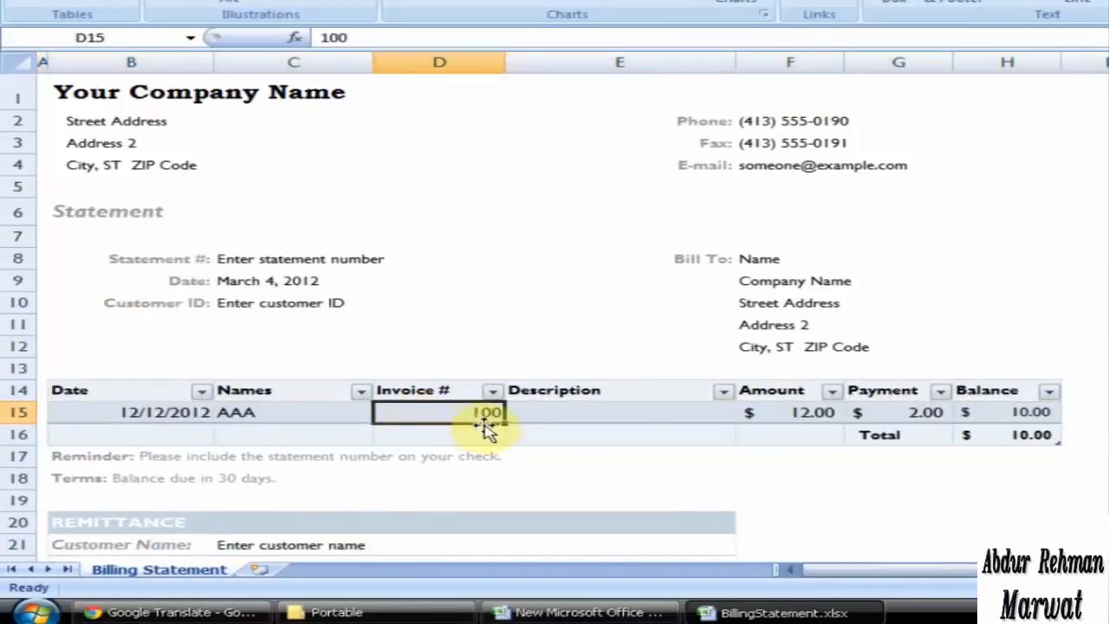
{"action": "left_click_drag", "start_coordinate": [506, 424], "coordinate": [511, 506]}
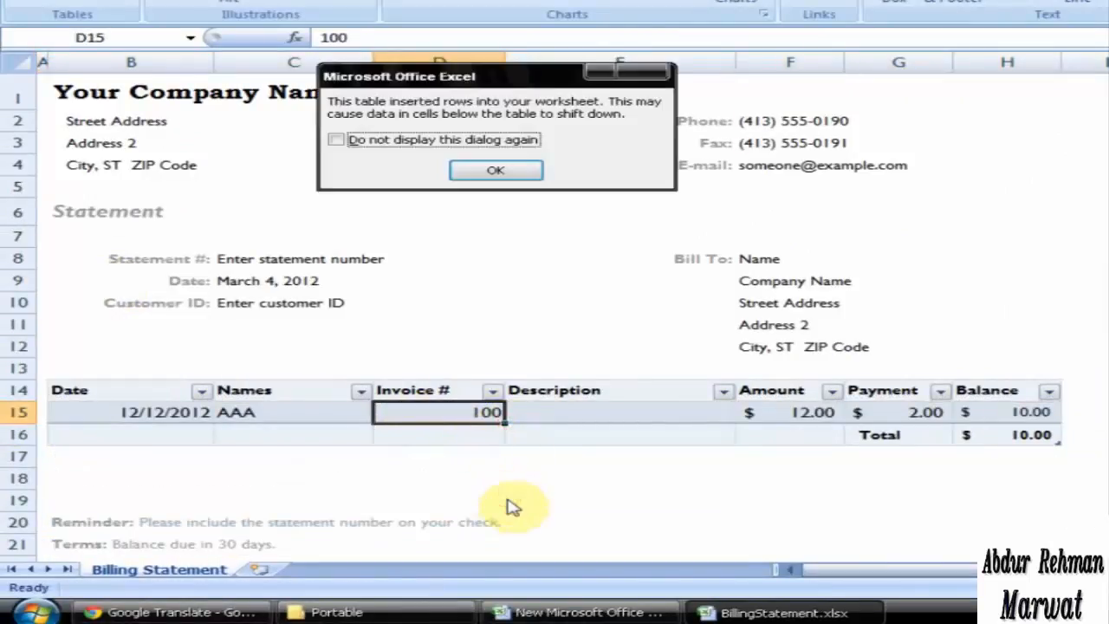
{"action": "left_click", "coordinate": [495, 172]}
{"action": "left_click", "coordinate": [475, 500]}
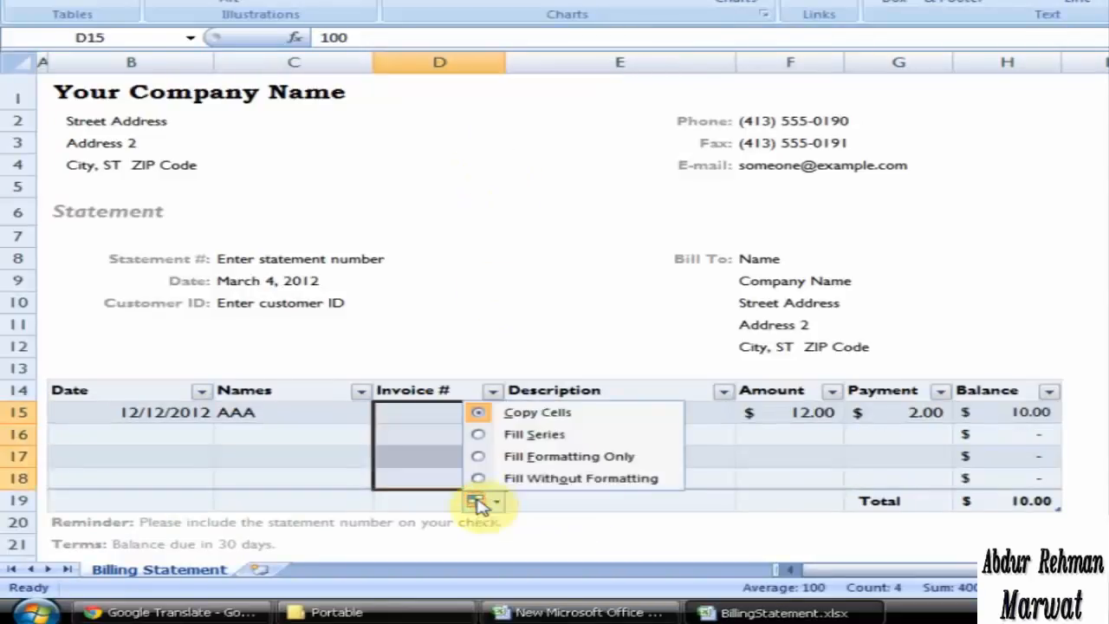
{"action": "left_click", "coordinate": [531, 436]}
{"action": "left_click_drag", "start_coordinate": [503, 488], "coordinate": [507, 533]}
Step: Fill the Names column in rows 16 to 20 with AAA, CCC, CCC, CCC and ZZZ
{"action": "left_click", "coordinate": [247, 435]}
{"action": "type", "text": "AAA"}
{"action": "key", "text": "Return"}
{"action": "type", "text": "CCC"}
{"action": "key", "text": "Return"}
{"action": "type", "text": "CCC"}
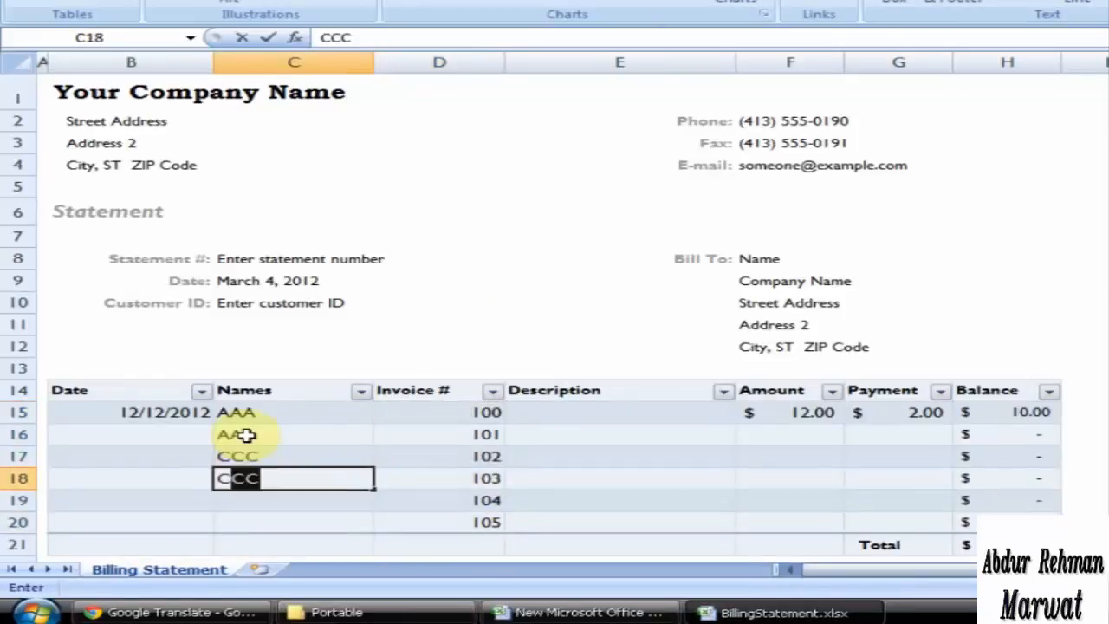
{"action": "key", "text": "Return"}
{"action": "type", "text": "CCC"}
{"action": "key", "text": "Return"}
{"action": "type", "text": "ZZZ"}
Step: Fill the Date column from the first date down to 12/17/2012 in row 20
{"action": "left_click", "coordinate": [206, 418]}
{"action": "left_click_drag", "start_coordinate": [214, 424], "coordinate": [215, 525]}
{"action": "left_click", "coordinate": [659, 414]}
Step: Enter amounts 13, 14, 15, 13 and 15 in rows 16 to 20, with payments 3, blank, 15, 3 and 5
{"action": "left_click", "coordinate": [778, 444]}
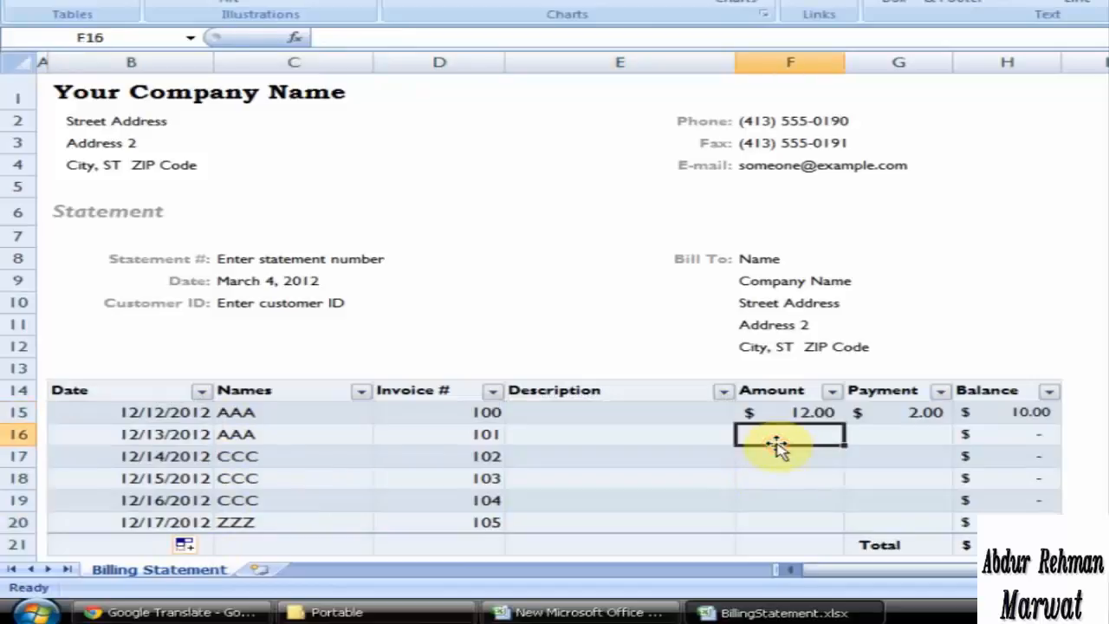
{"action": "type", "text": "13"}
{"action": "key", "text": "Tab"}
{"action": "type", "text": "3"}
{"action": "key", "text": "Return"}
{"action": "type", "text": "14"}
{"action": "key", "text": "Return"}
{"action": "type", "text": "15"}
{"action": "key", "text": "Tab"}
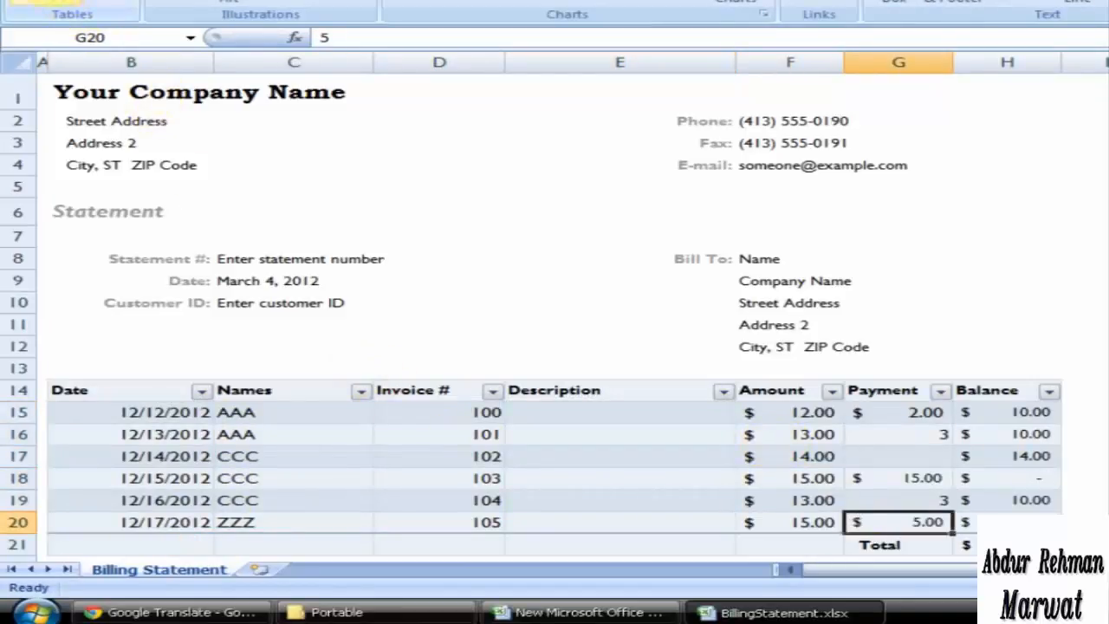
Step: Start creating a PivotTable from Table1 and move its dialog clear of the ribbon
{"action": "left_click", "coordinate": [42, 2]}
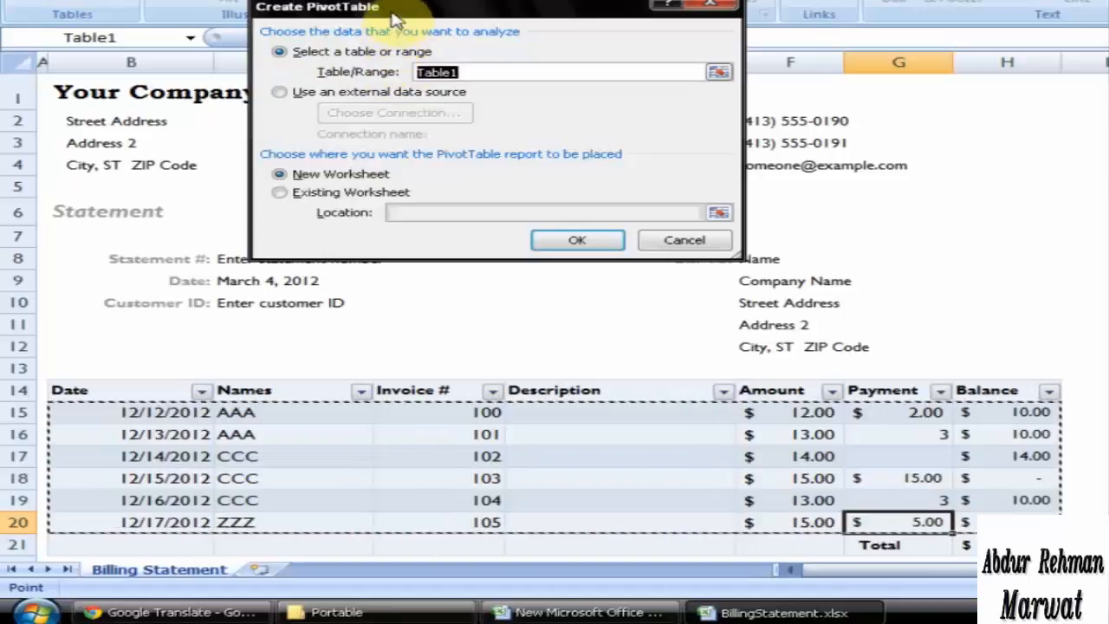
{"action": "left_click_drag", "start_coordinate": [393, 19], "coordinate": [401, 132]}
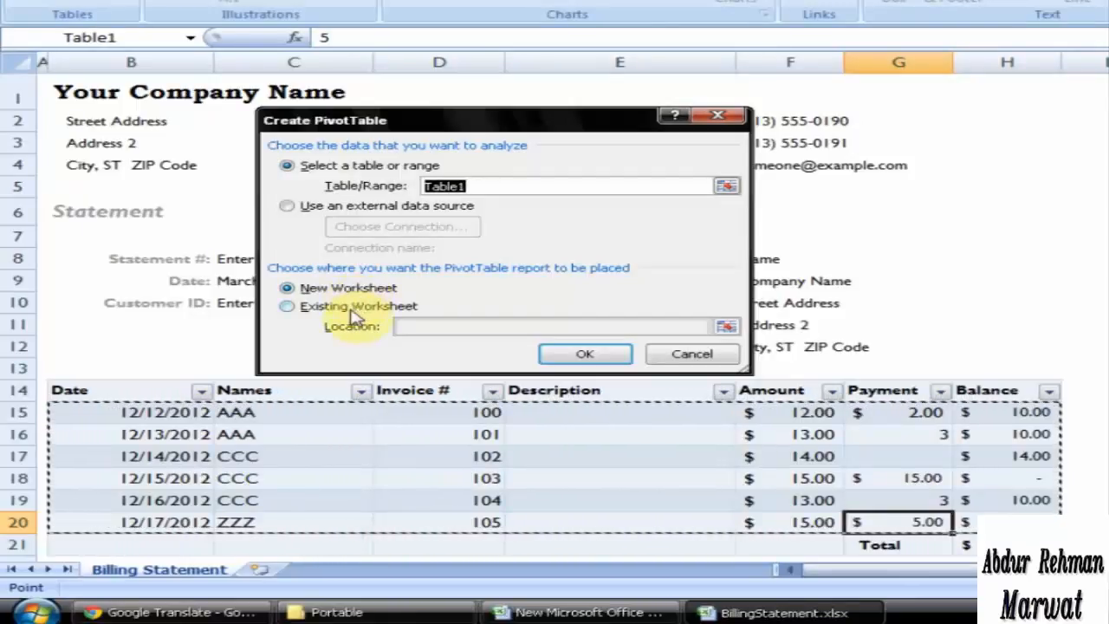
Step: Set the PivotTable's location to cell K14 on the existing Billing Statement worksheet
{"action": "left_click", "coordinate": [294, 309]}
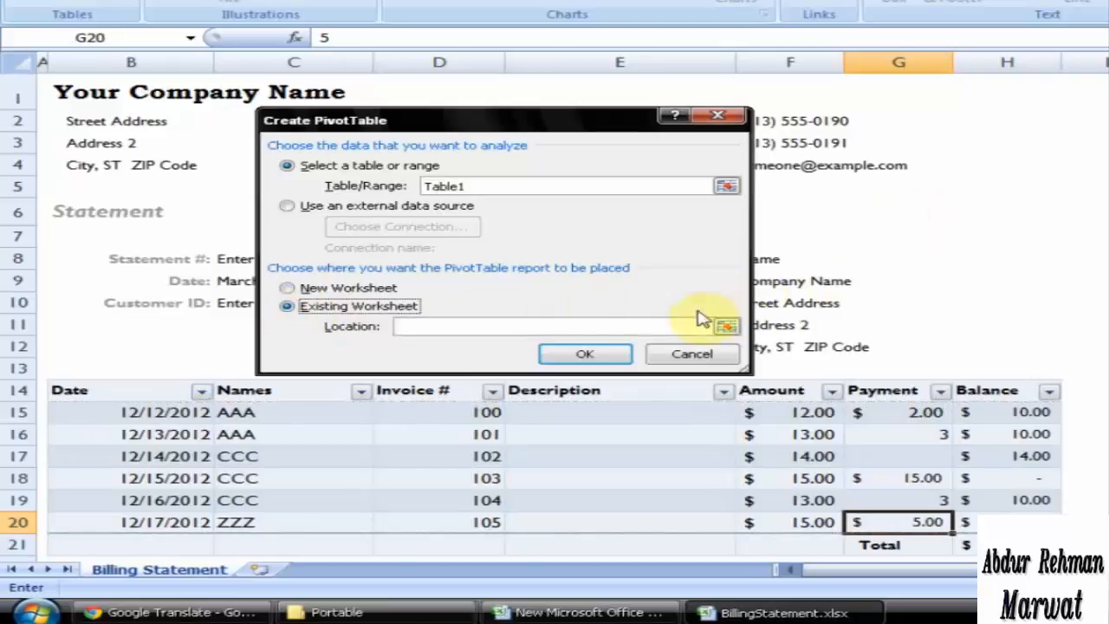
{"action": "left_click", "coordinate": [728, 326]}
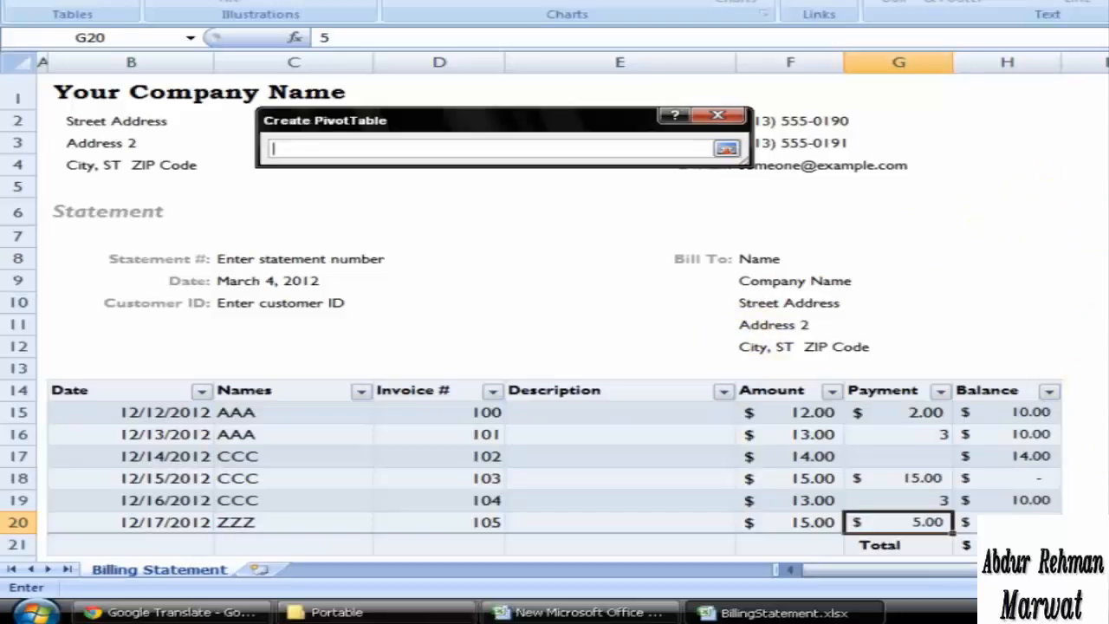
{"action": "left_click_drag", "start_coordinate": [983, 569], "coordinate": [1107, 569]}
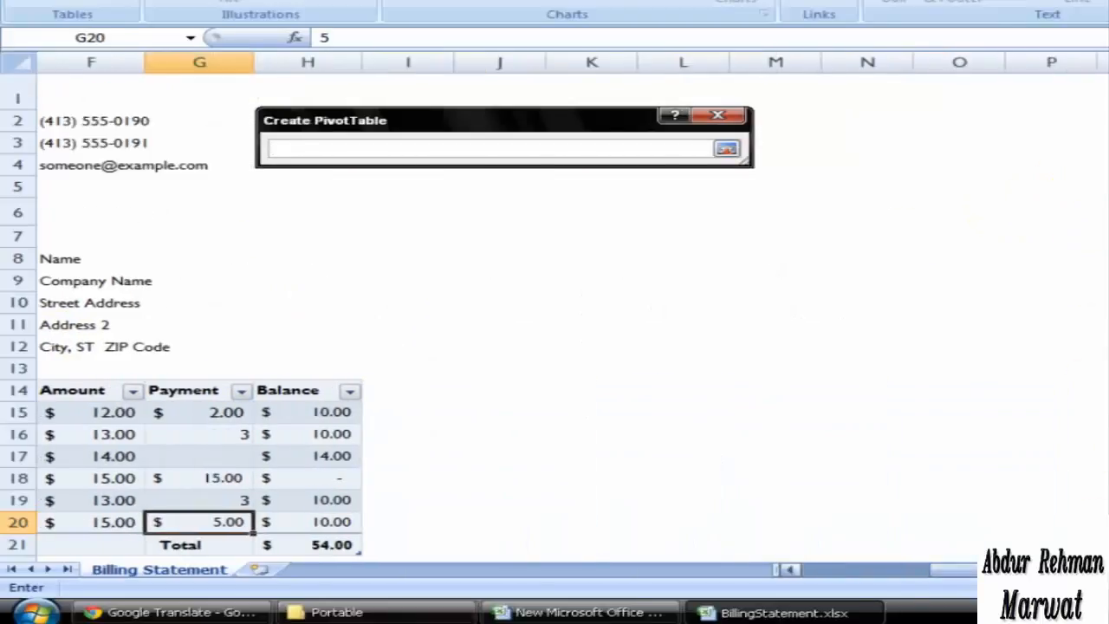
{"action": "left_click", "coordinate": [630, 398]}
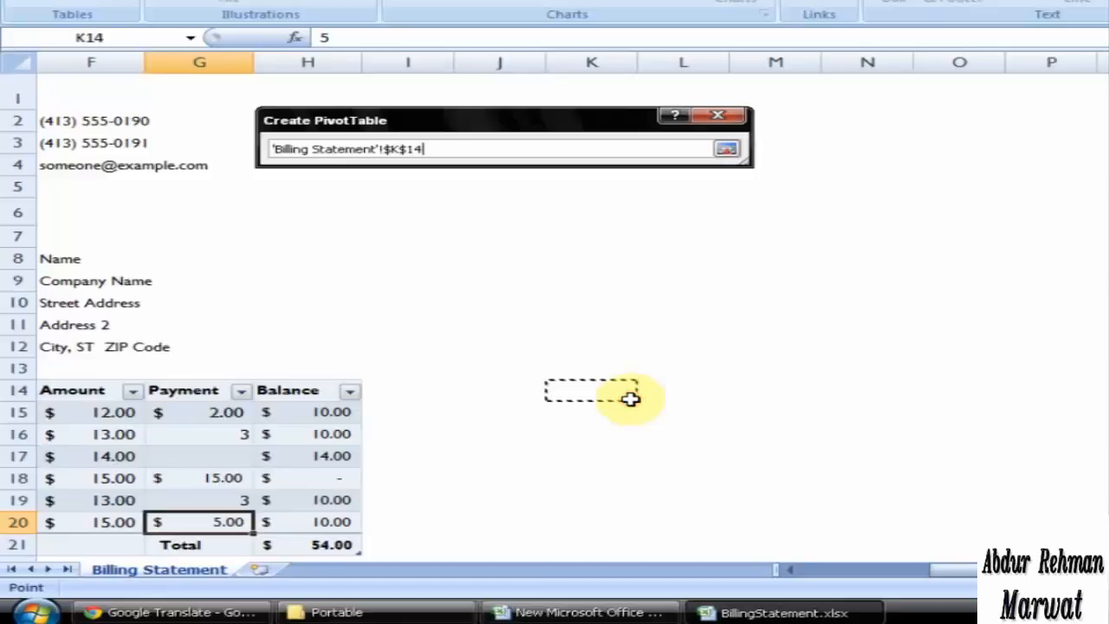
{"action": "left_click", "coordinate": [728, 151]}
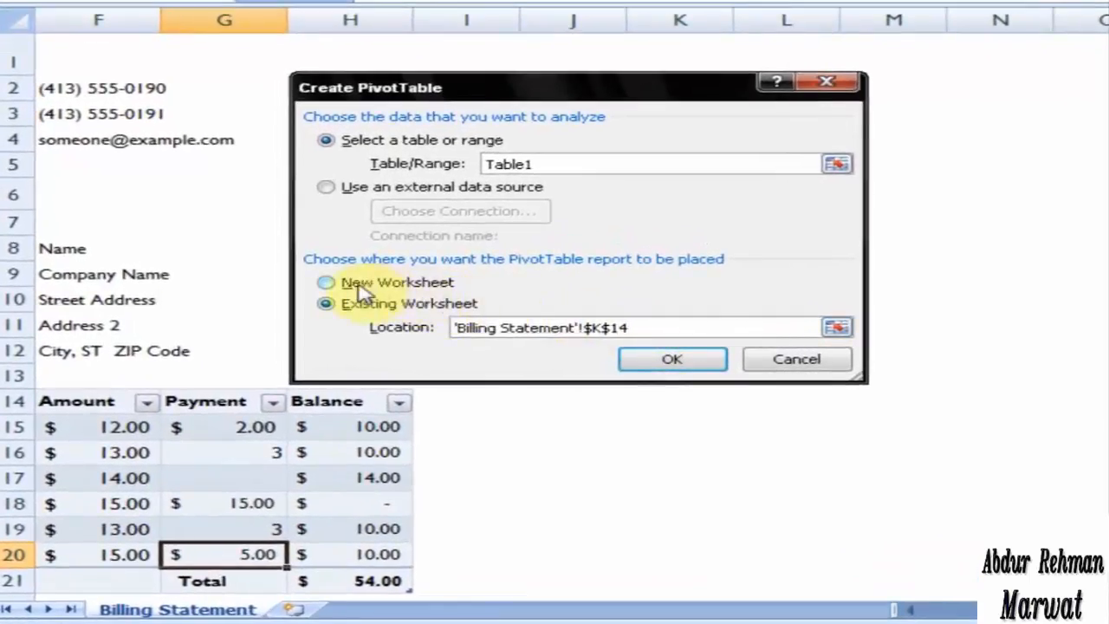
Step: Place the PivotTable report on a new worksheet and create it
{"action": "left_click", "coordinate": [328, 284]}
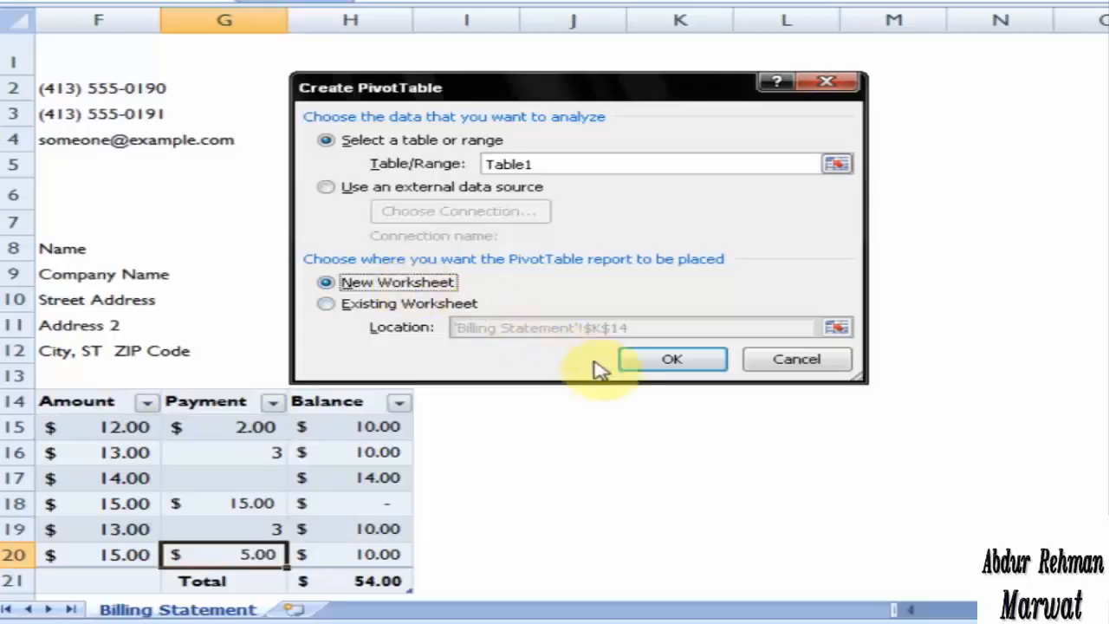
{"action": "left_click", "coordinate": [636, 360]}
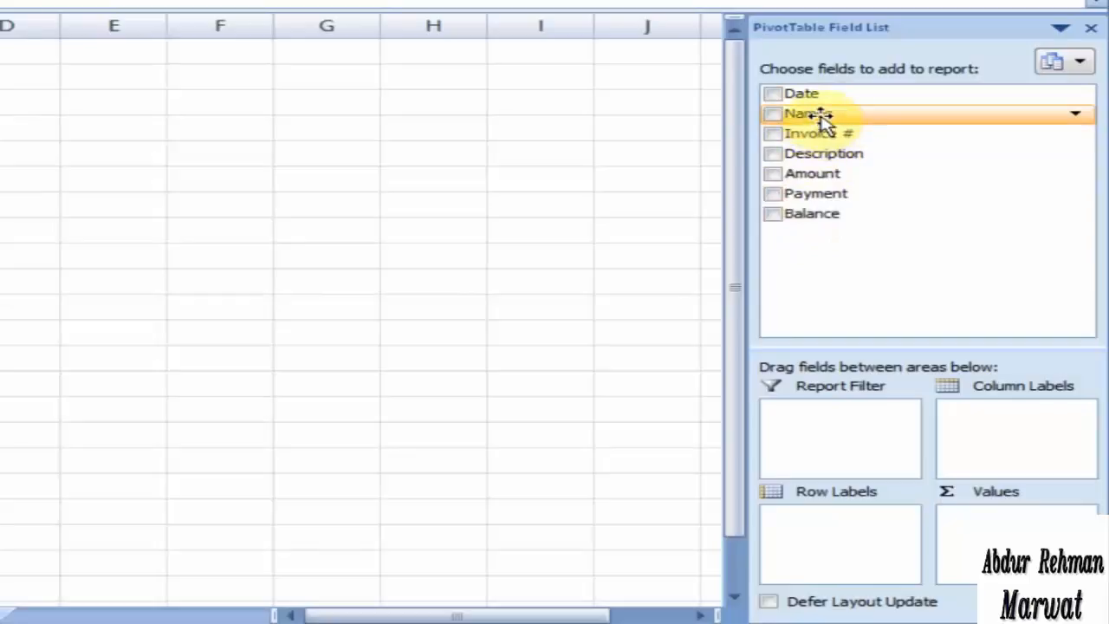
Step: Add the Names and Invoice # fields to the PivotTable, nesting Invoice # under Names in the row labels
{"action": "left_click", "coordinate": [772, 114]}
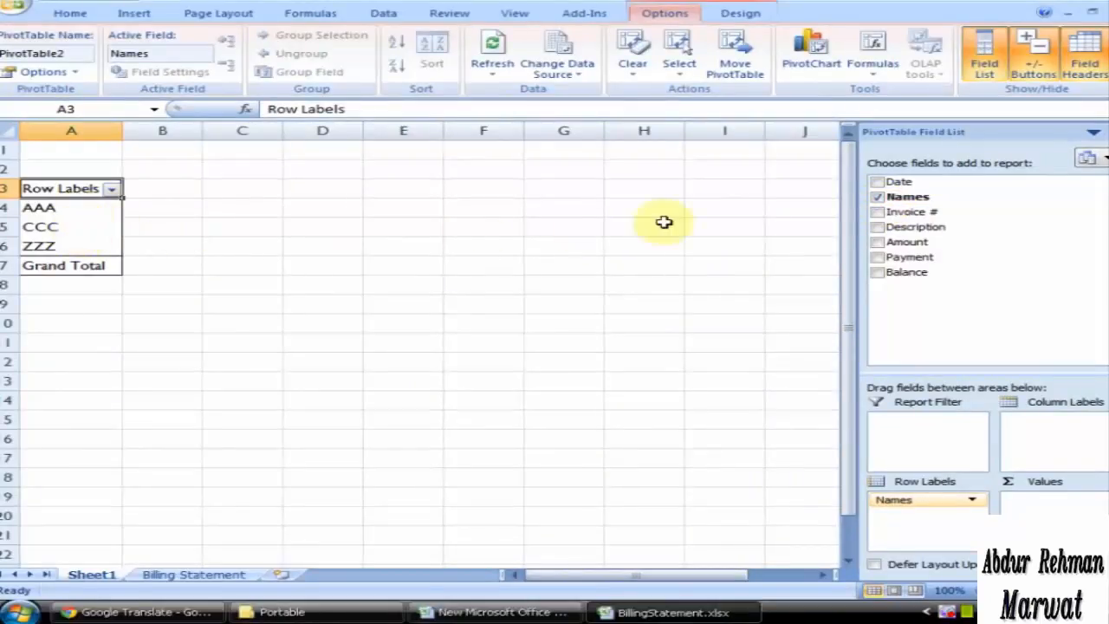
{"action": "left_click", "coordinate": [877, 212]}
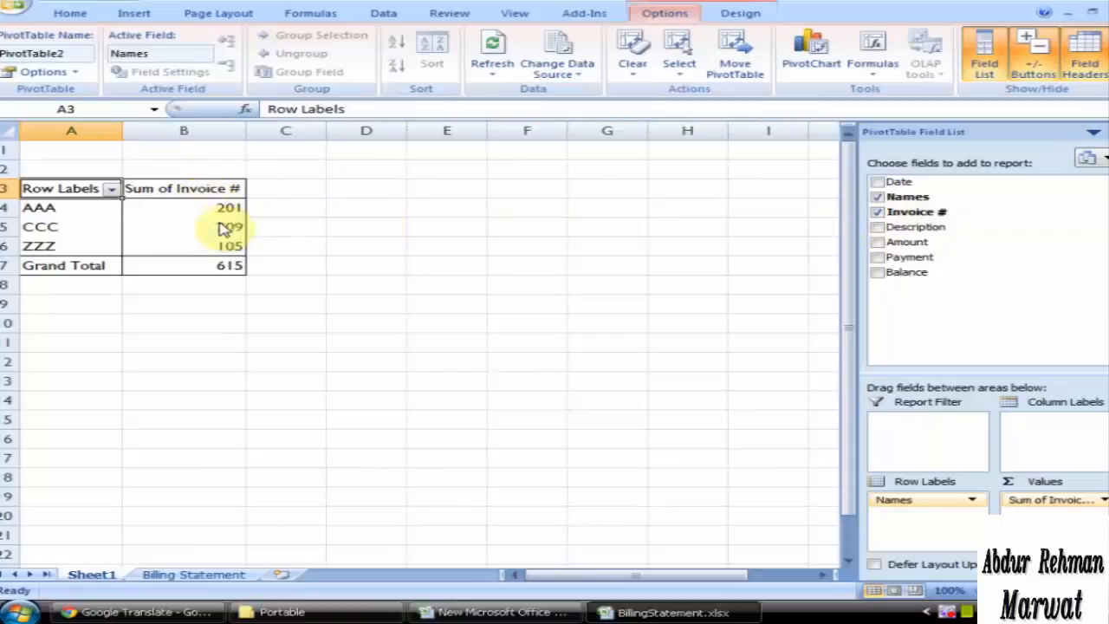
{"action": "mouse_move", "coordinate": [220, 219]}
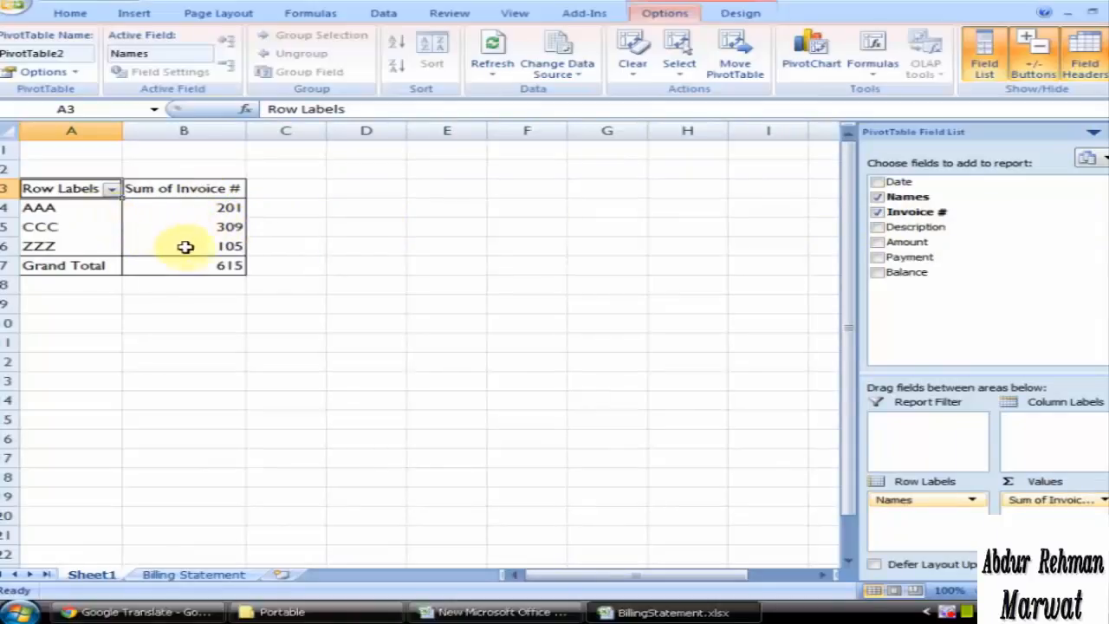
{"action": "mouse_move", "coordinate": [197, 269]}
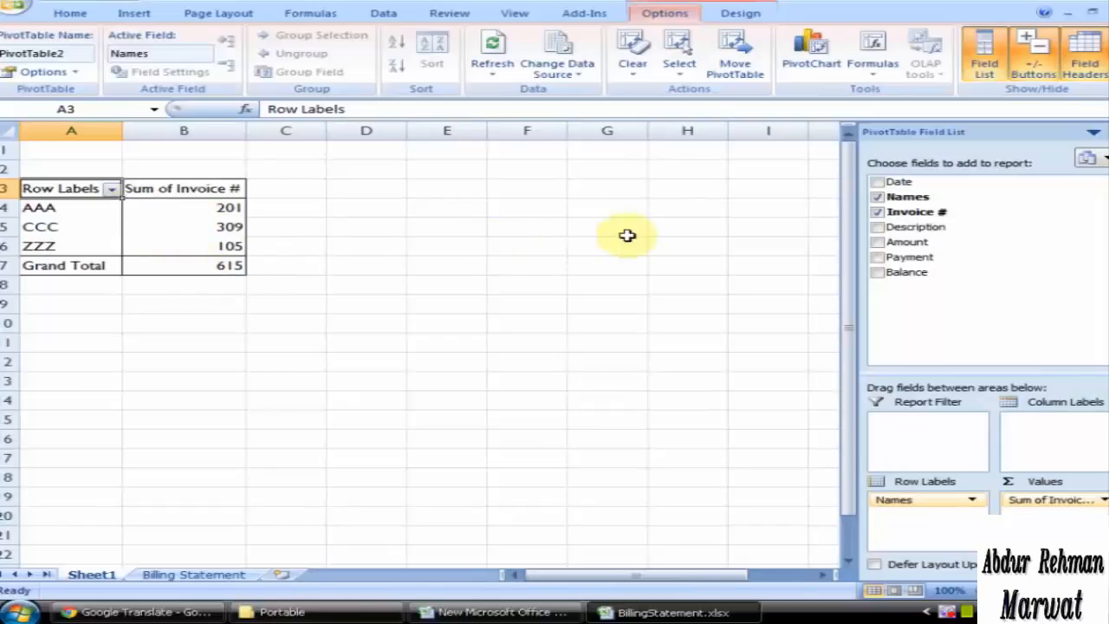
{"action": "left_click_drag", "start_coordinate": [916, 211], "coordinate": [936, 535]}
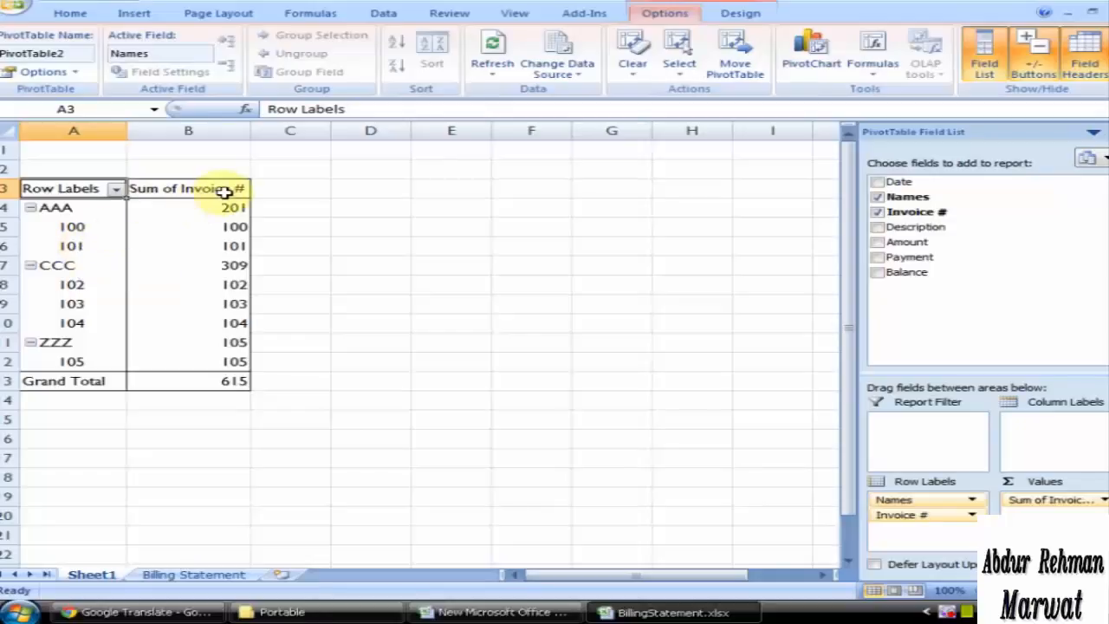
Step: Add the Amount field to the PivotTable values and remove Sum of Invoice # from them
{"action": "left_click", "coordinate": [880, 243]}
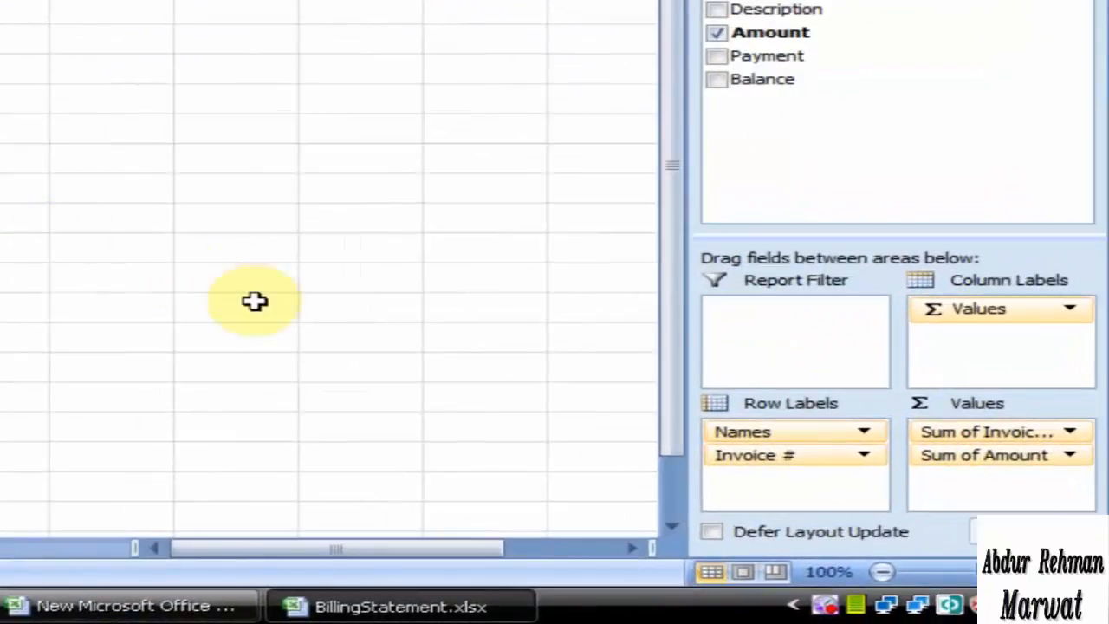
{"action": "left_click", "coordinate": [1075, 490]}
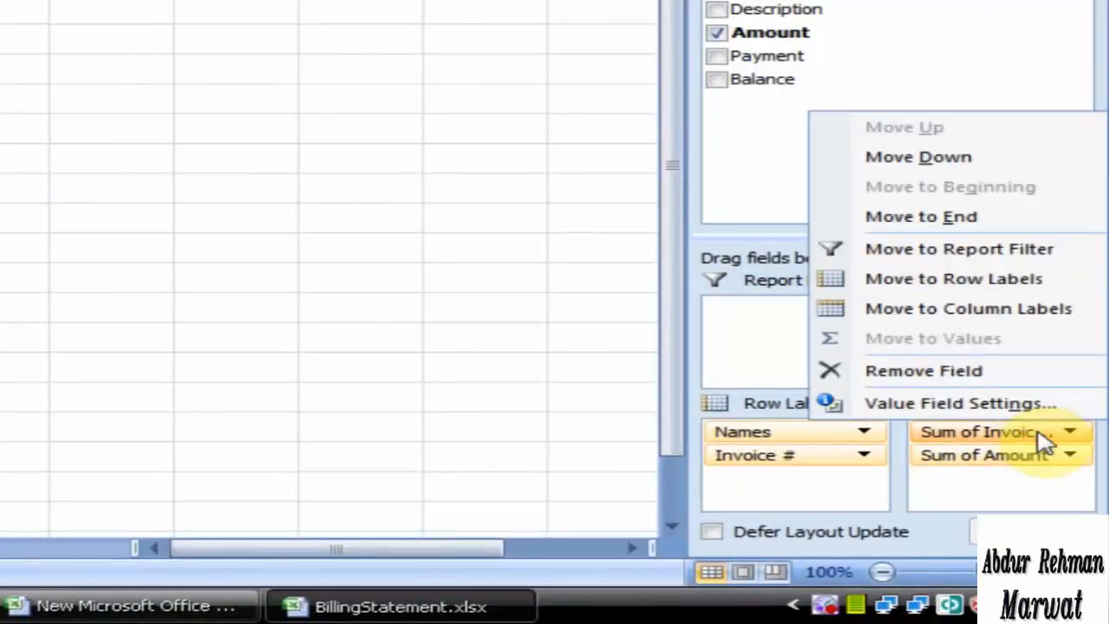
{"action": "left_click", "coordinate": [1043, 436]}
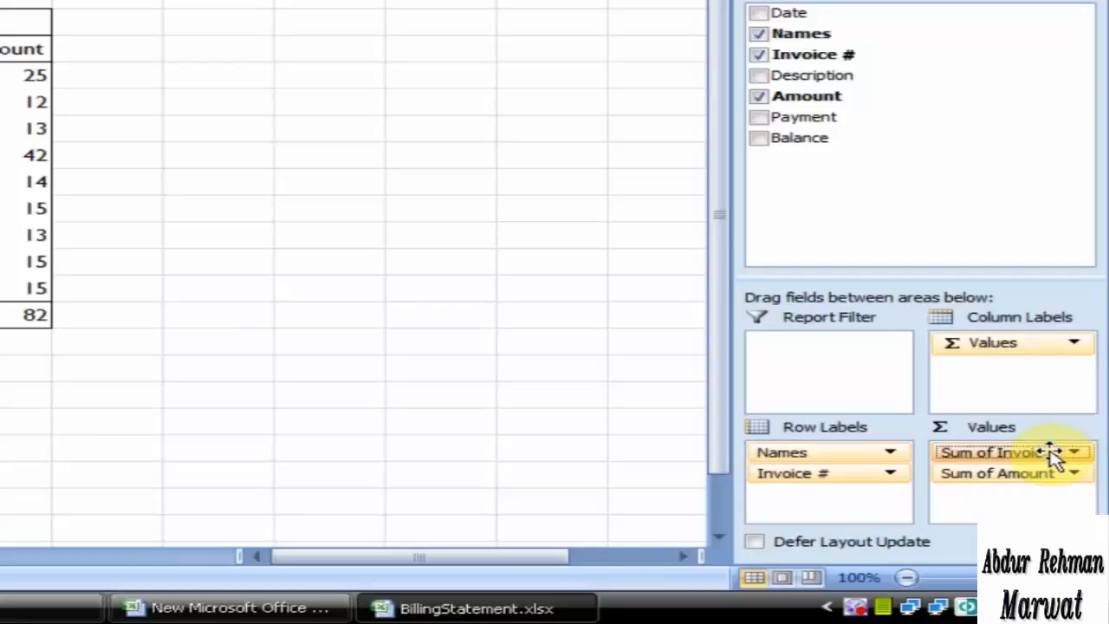
{"action": "left_click", "coordinate": [1051, 454]}
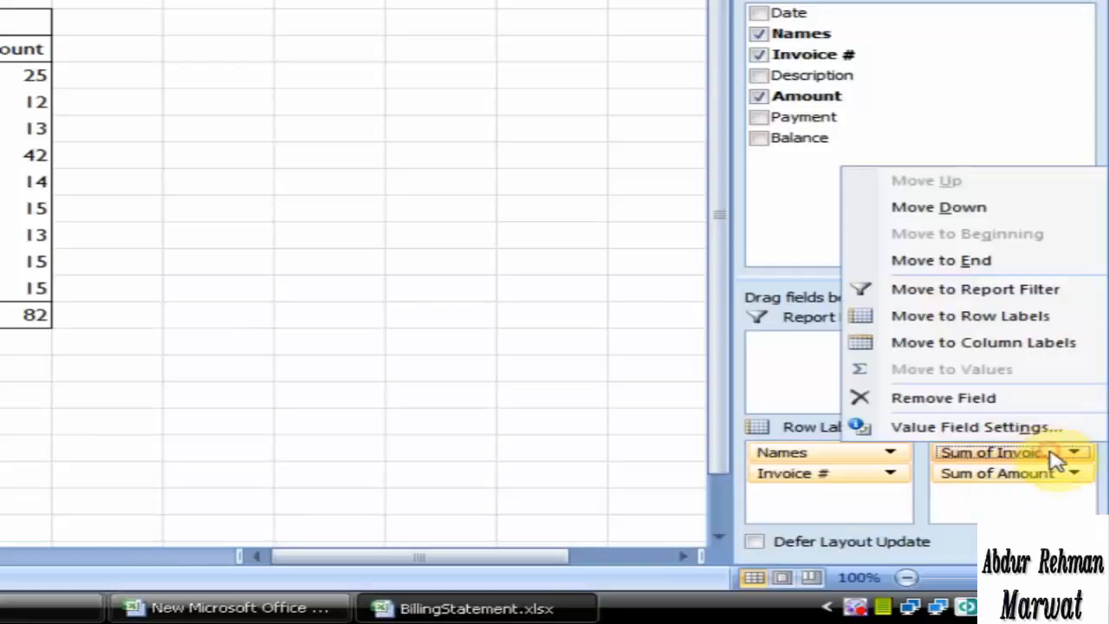
{"action": "left_click", "coordinate": [958, 404]}
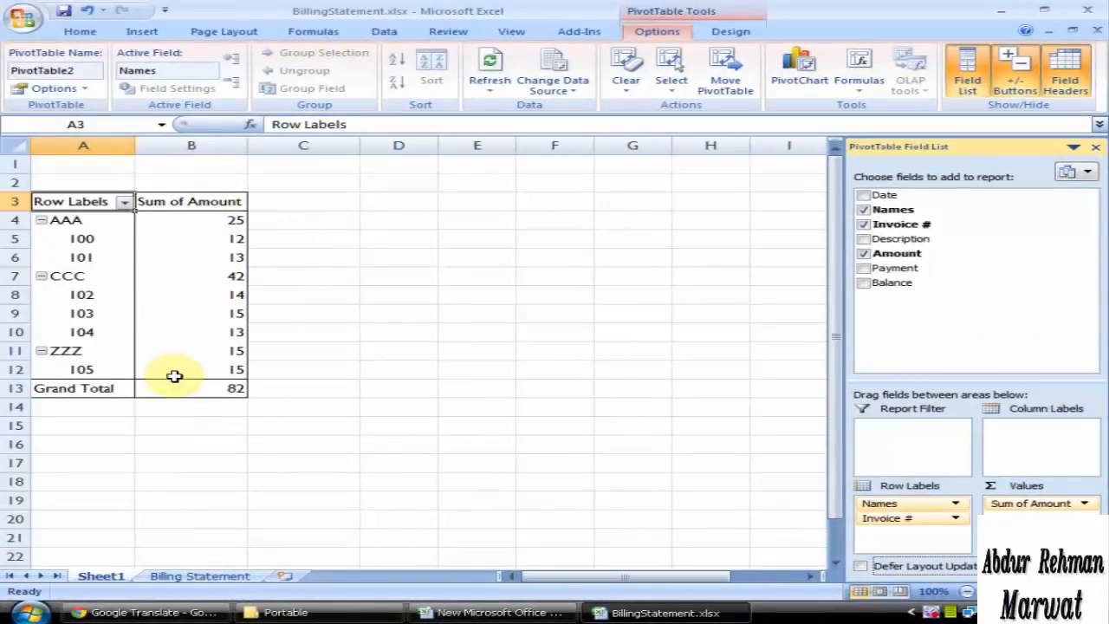
Step: Add the Payment field to the row labels below Invoice # and also to the PivotTable values
{"action": "mouse_move", "coordinate": [175, 375]}
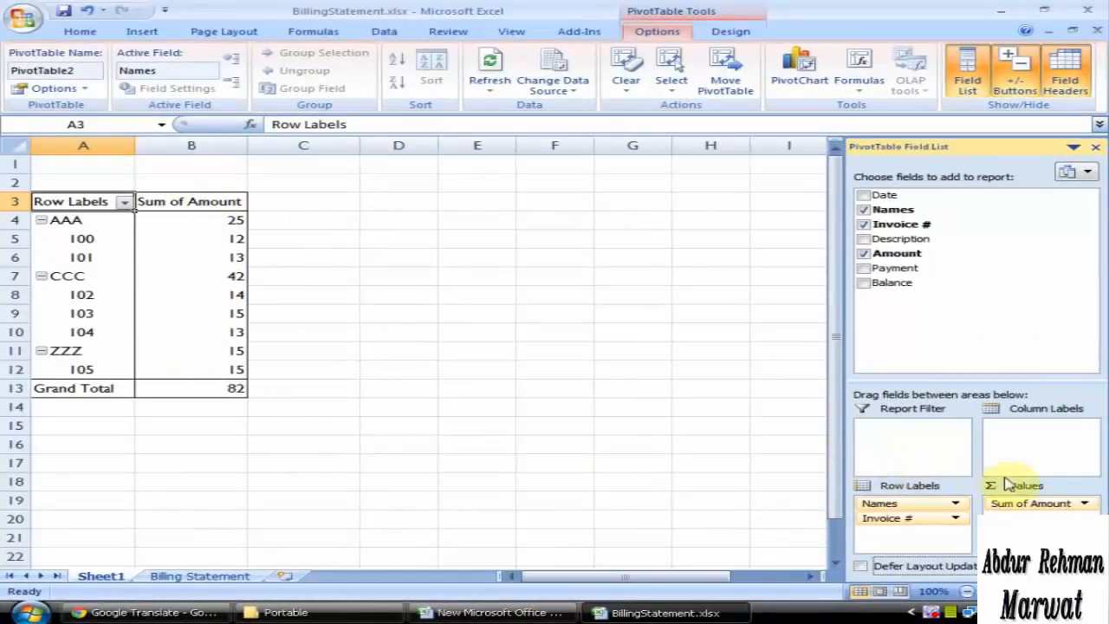
{"action": "left_click", "coordinate": [864, 269]}
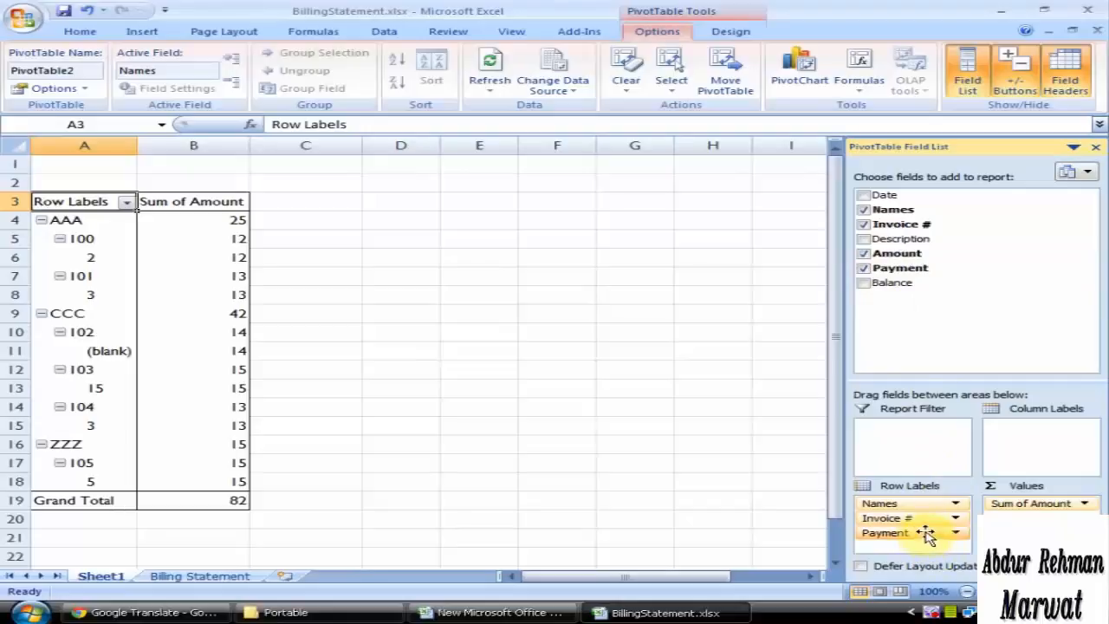
{"action": "left_click_drag", "start_coordinate": [925, 533], "coordinate": [126, 372]}
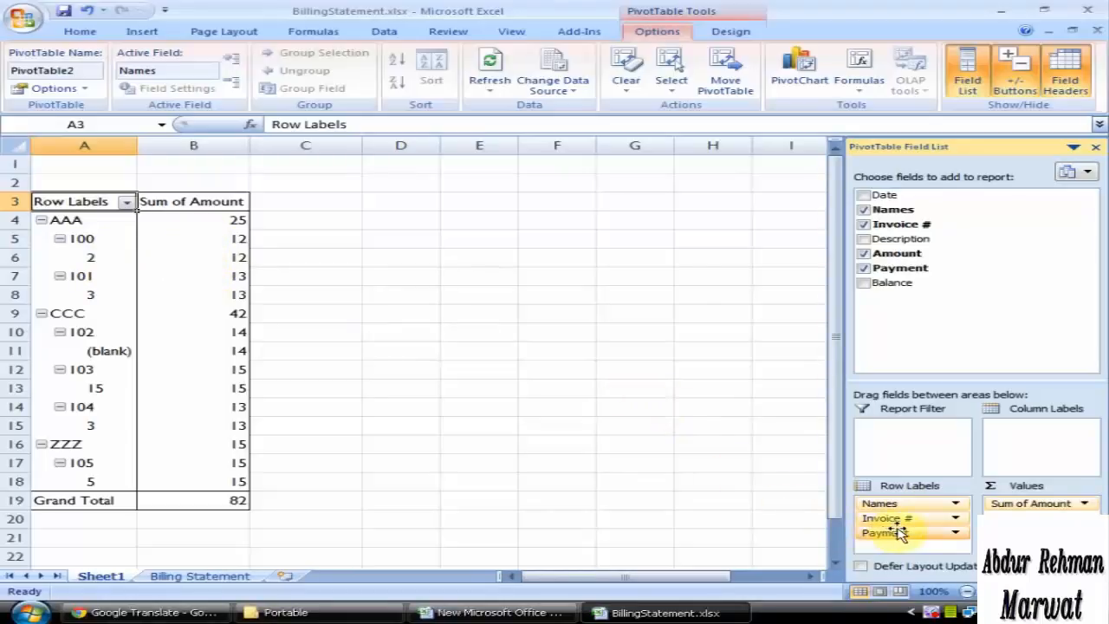
{"action": "left_click_drag", "start_coordinate": [901, 535], "coordinate": [1030, 507]}
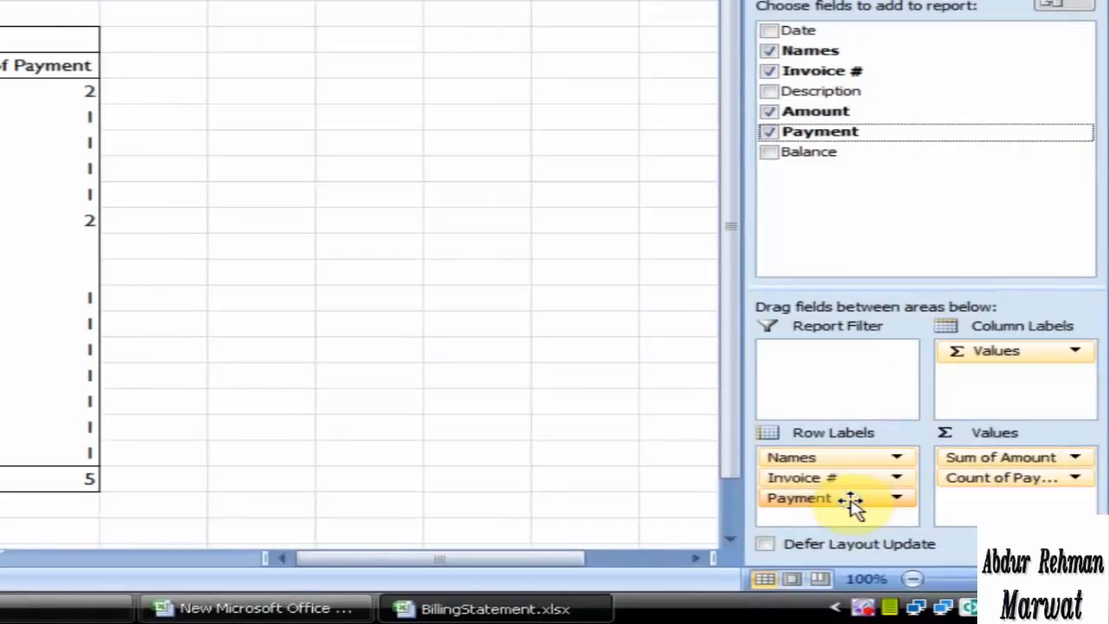
Step: Remove the Payment field from the PivotTable row labels, keeping it in the values
{"action": "left_click", "coordinate": [852, 507]}
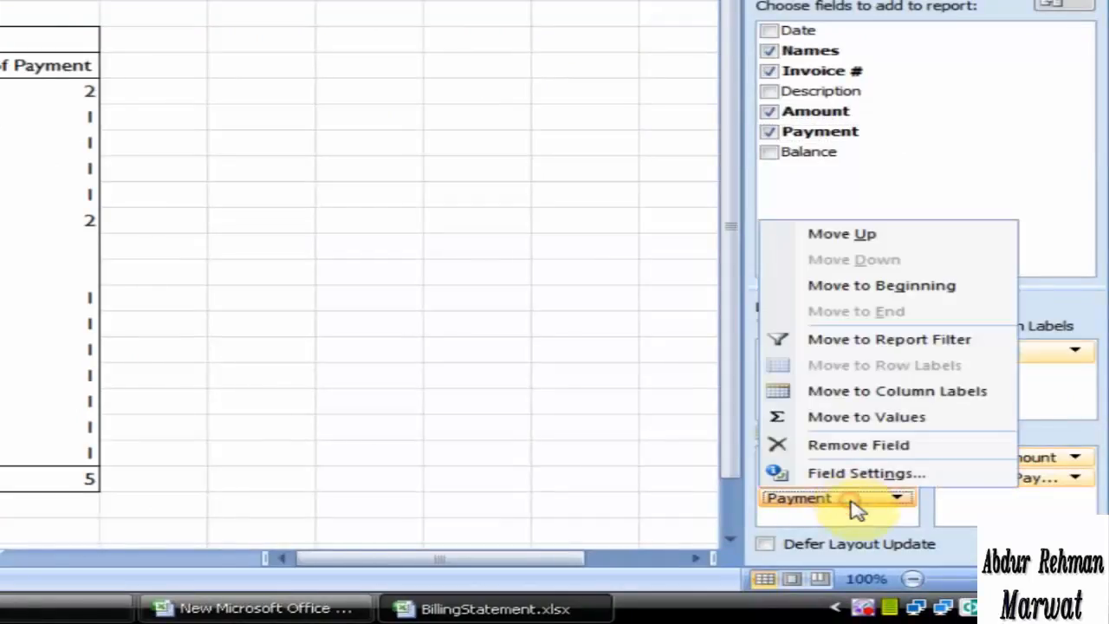
{"action": "left_click", "coordinate": [837, 447]}
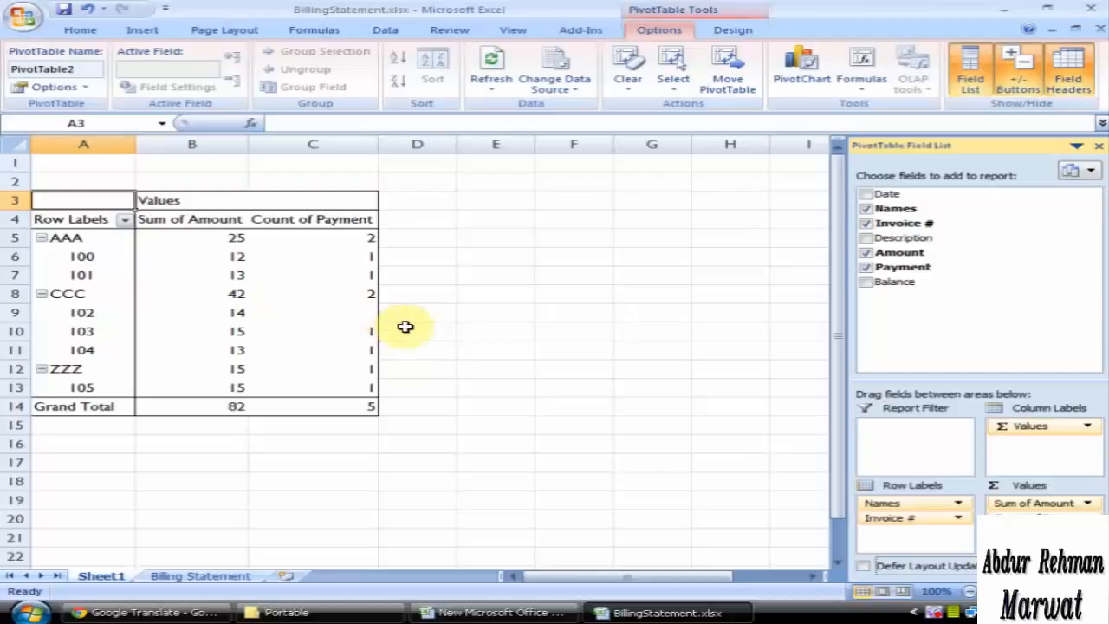
Step: Try to clear the Count of Payment cell for invoice 101 and the Sum of Amount cell for CCC
{"action": "left_click", "coordinate": [336, 279]}
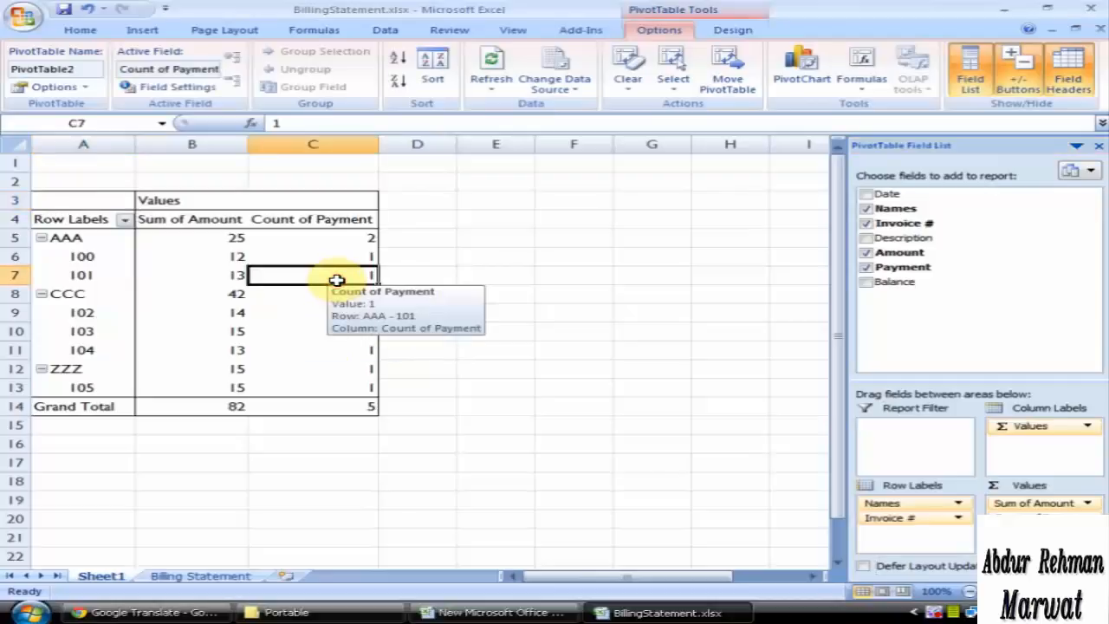
{"action": "left_click_drag", "start_coordinate": [336, 279], "coordinate": [341, 288]}
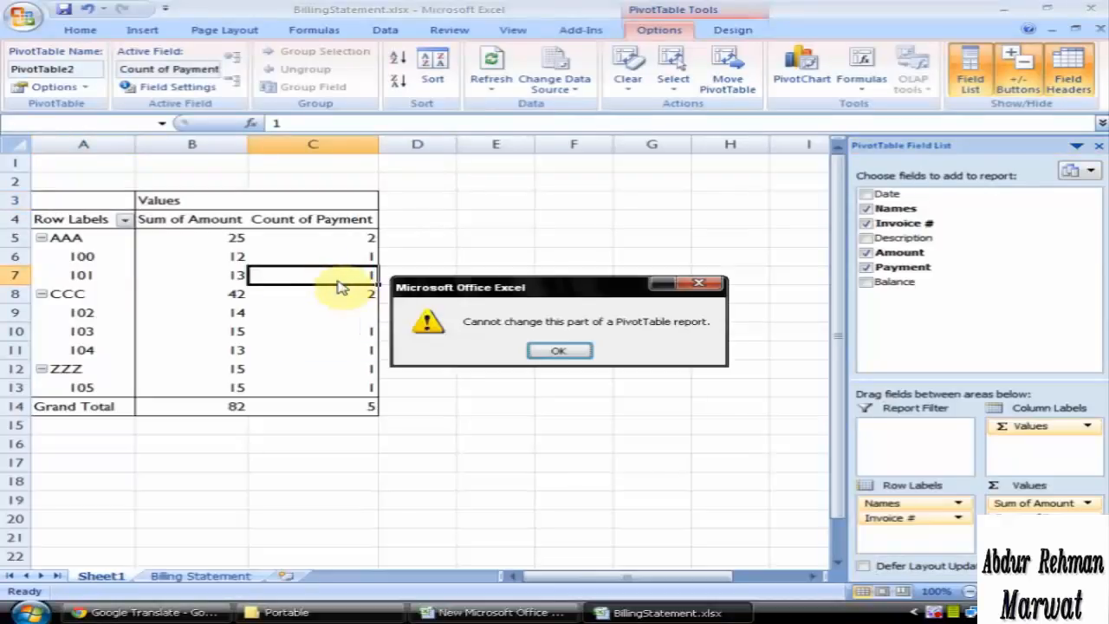
{"action": "left_click", "coordinate": [577, 357]}
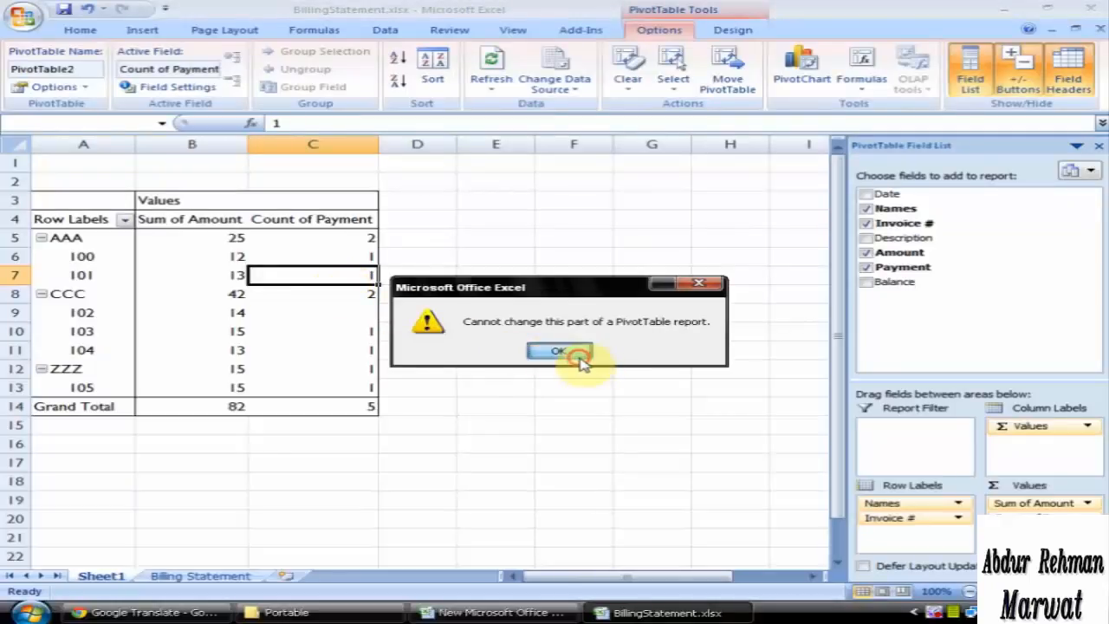
{"action": "left_click", "coordinate": [235, 297]}
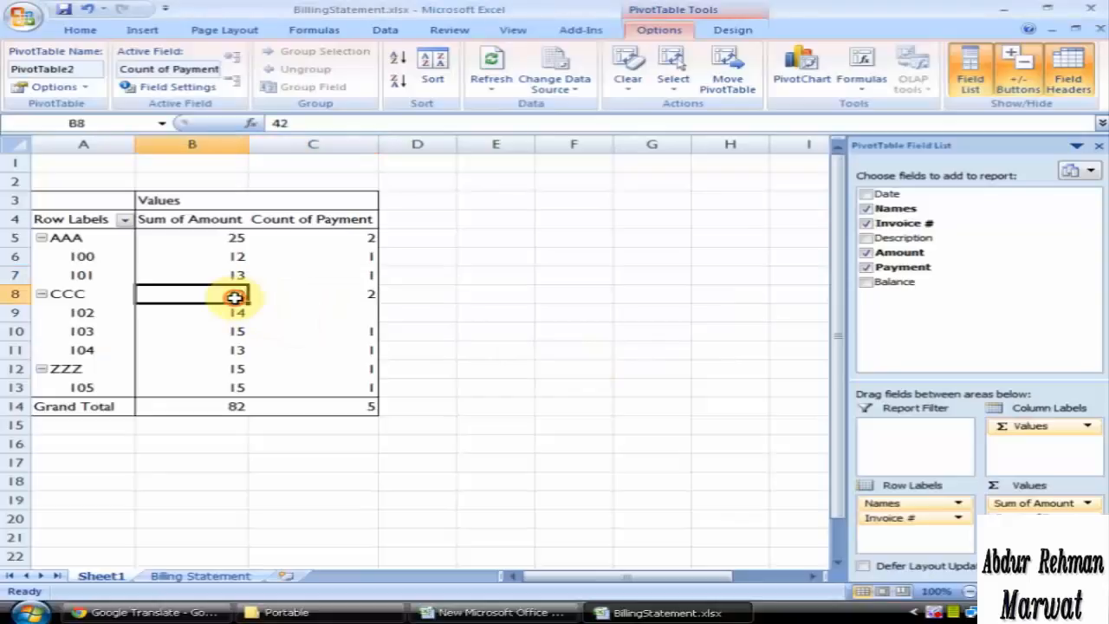
{"action": "key", "text": "Delete"}
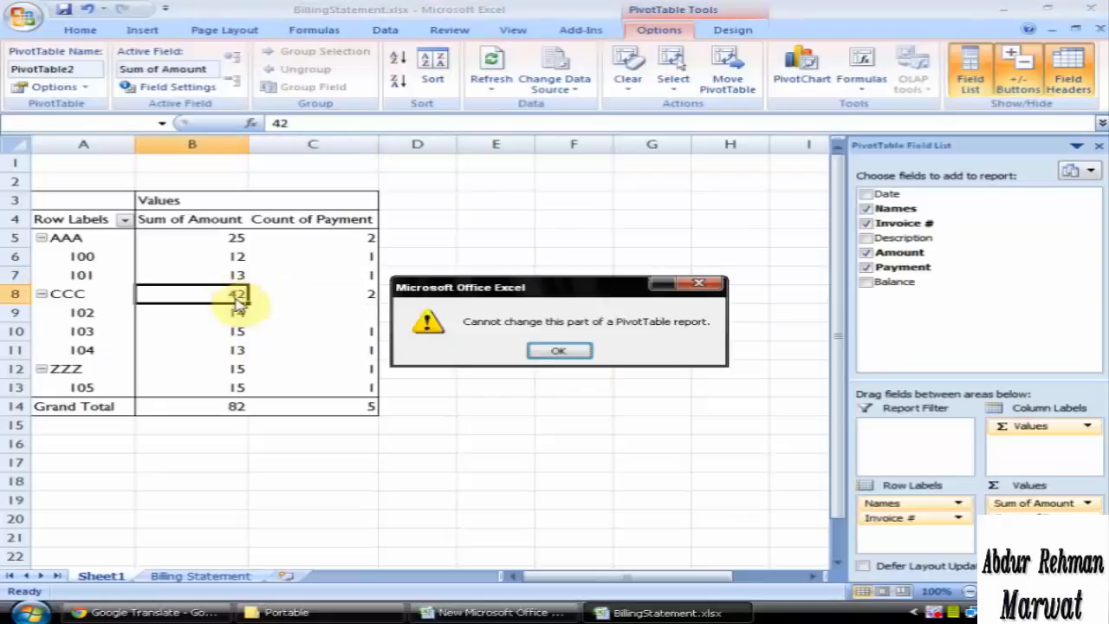
{"action": "left_click", "coordinate": [532, 349]}
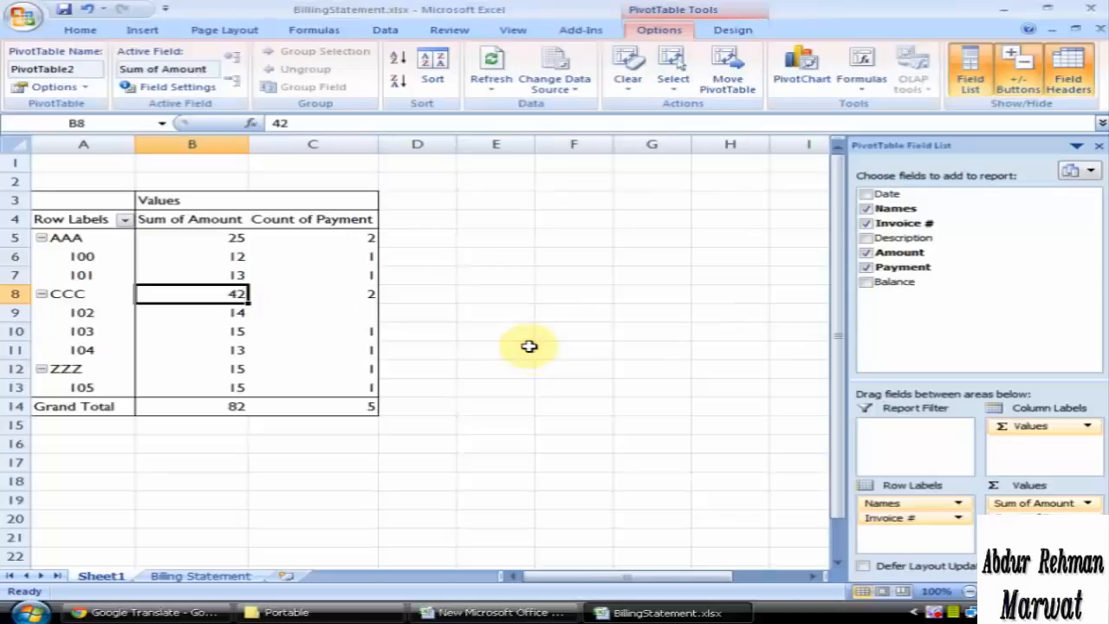
Step: Add the Balance field to the PivotTable values and check AAA's totals against its invoice amounts
{"action": "left_click", "coordinate": [865, 284]}
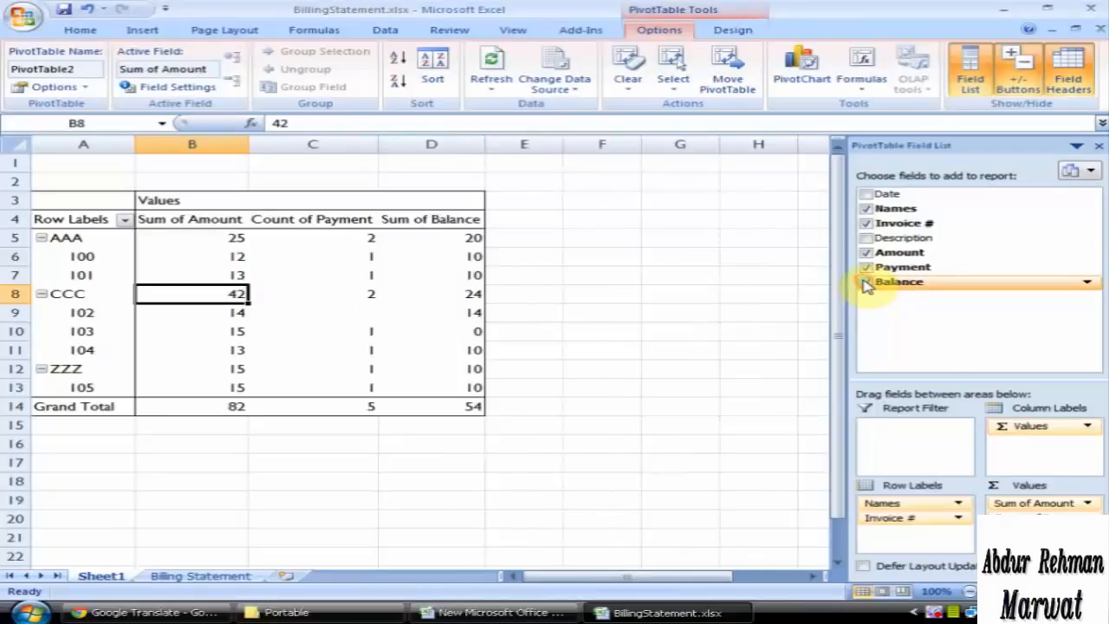
{"action": "left_click", "coordinate": [106, 241]}
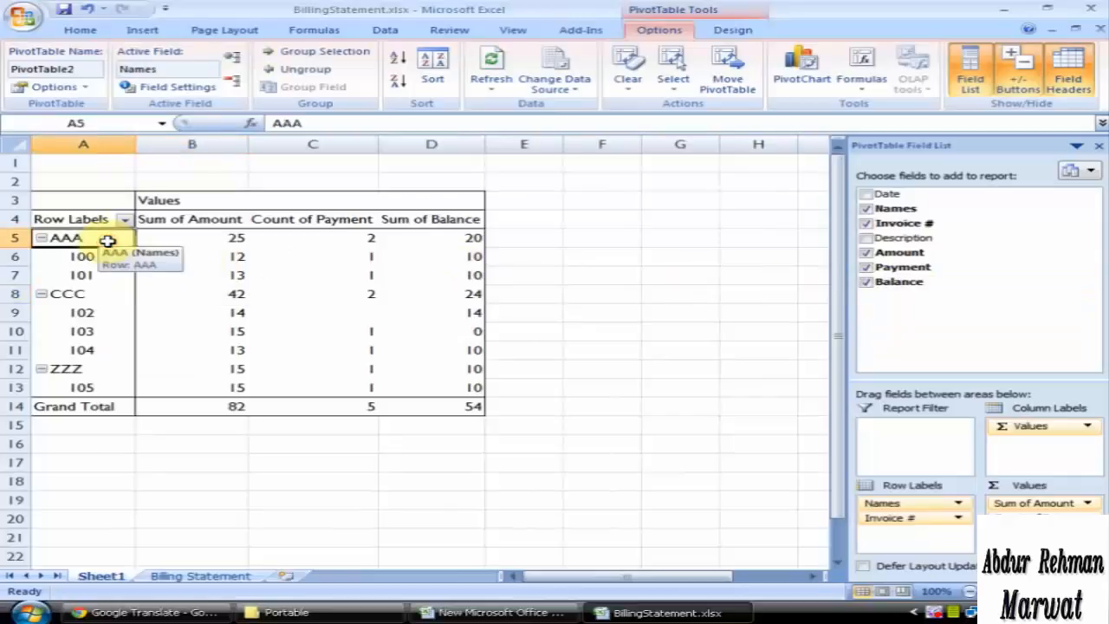
{"action": "left_click", "coordinate": [201, 240]}
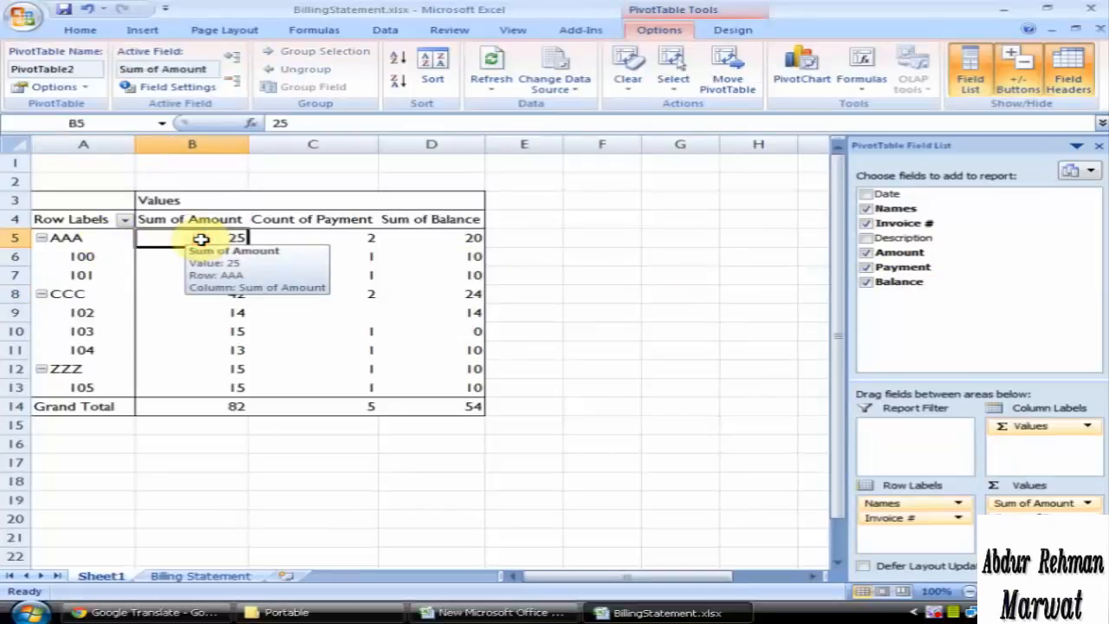
{"action": "left_click", "coordinate": [320, 240]}
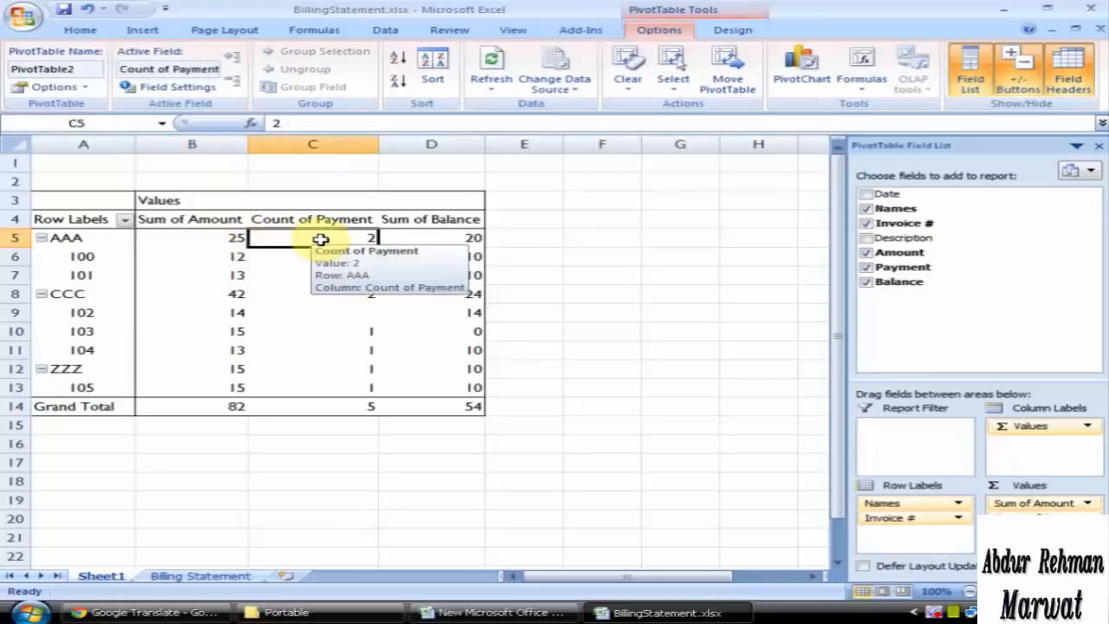
{"action": "left_click", "coordinate": [433, 239]}
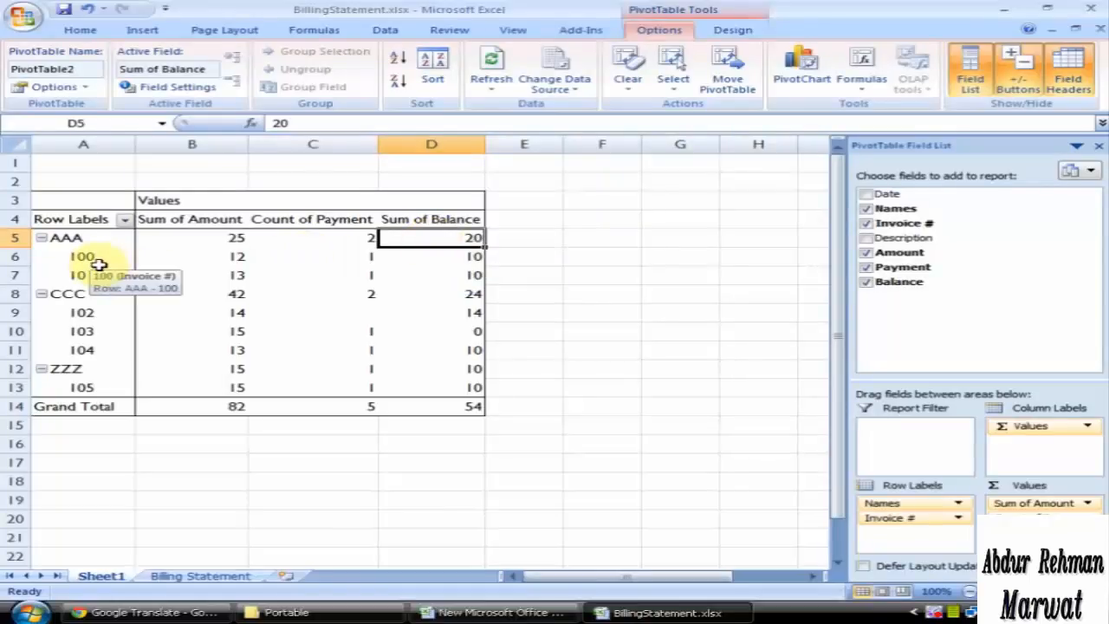
{"action": "left_click", "coordinate": [200, 265]}
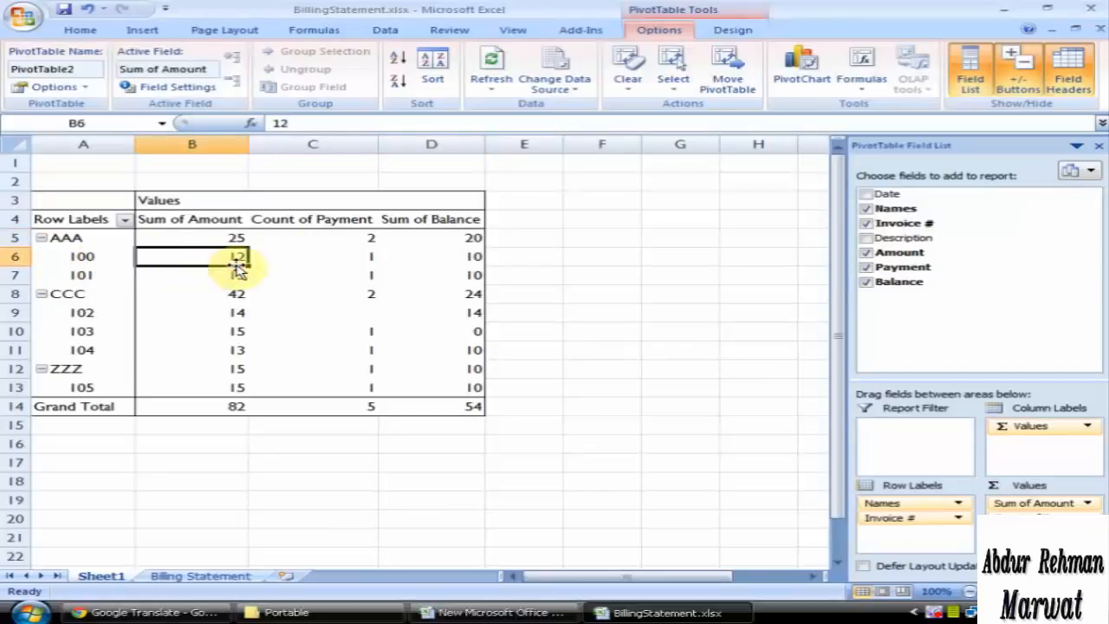
{"action": "left_click", "coordinate": [221, 276]}
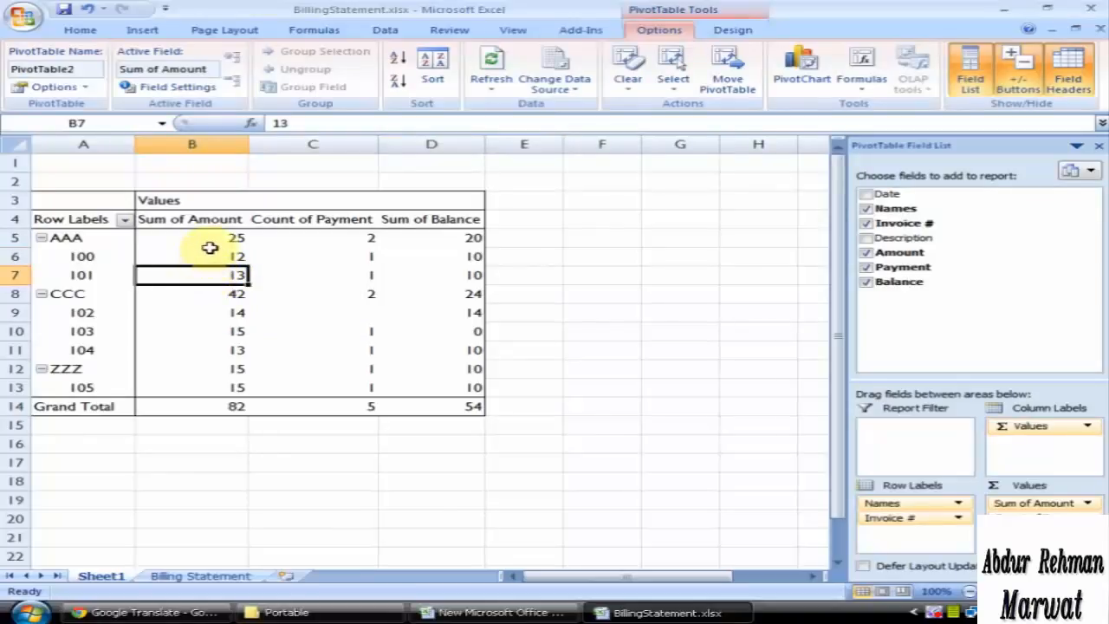
{"action": "left_click", "coordinate": [210, 242]}
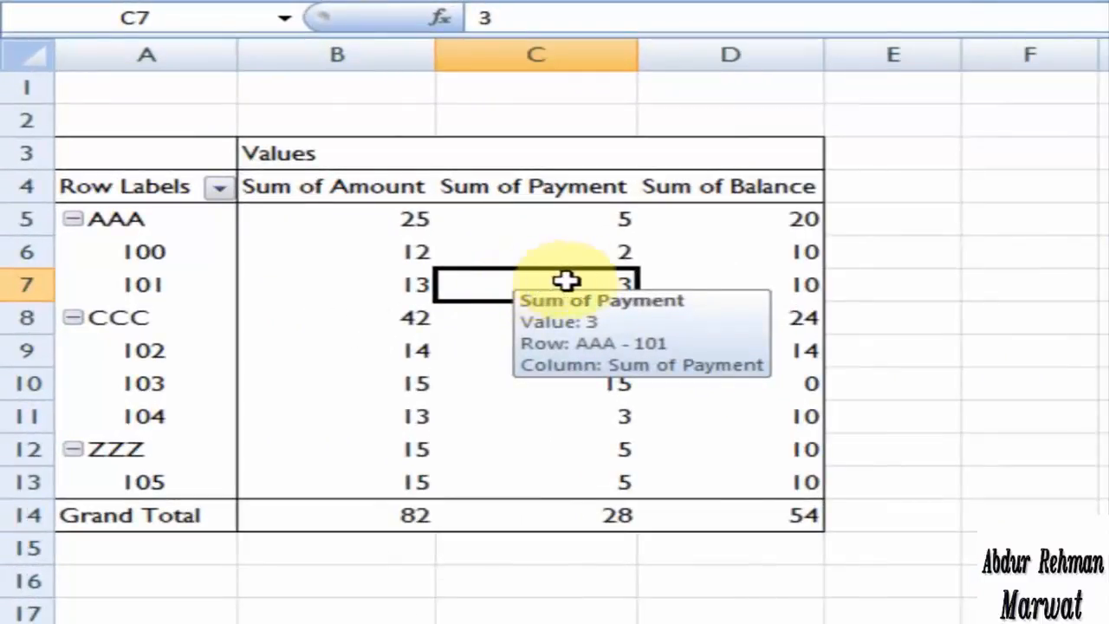
Step: Examine the Sum of Payment and Sum of Balance values for AAA and its invoices 100 and 101
{"action": "left_click", "coordinate": [582, 223]}
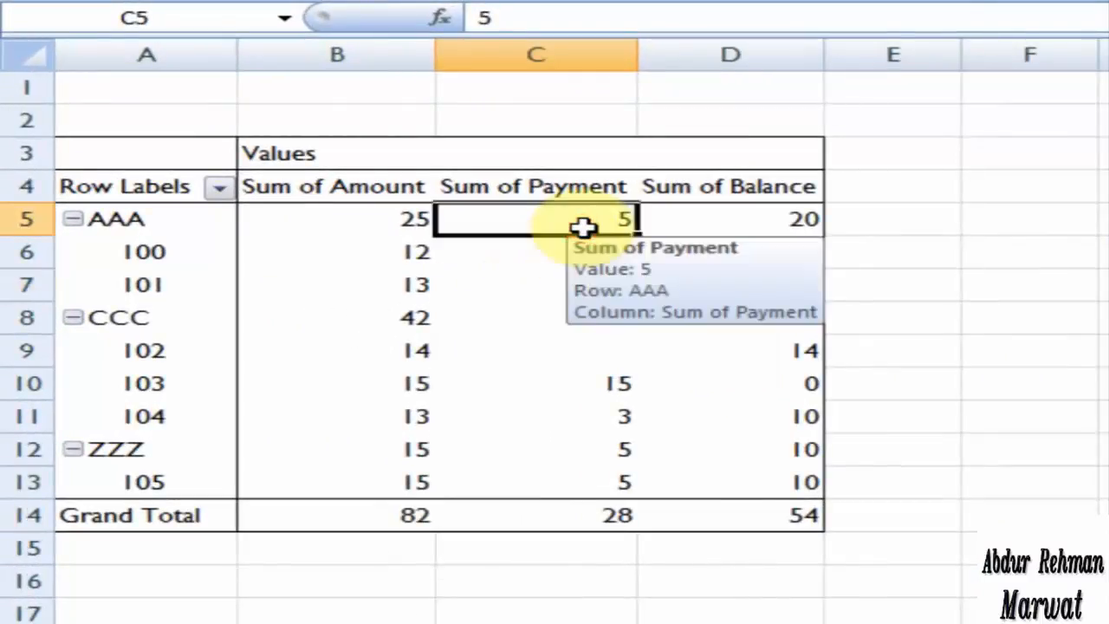
{"action": "left_click", "coordinate": [562, 275]}
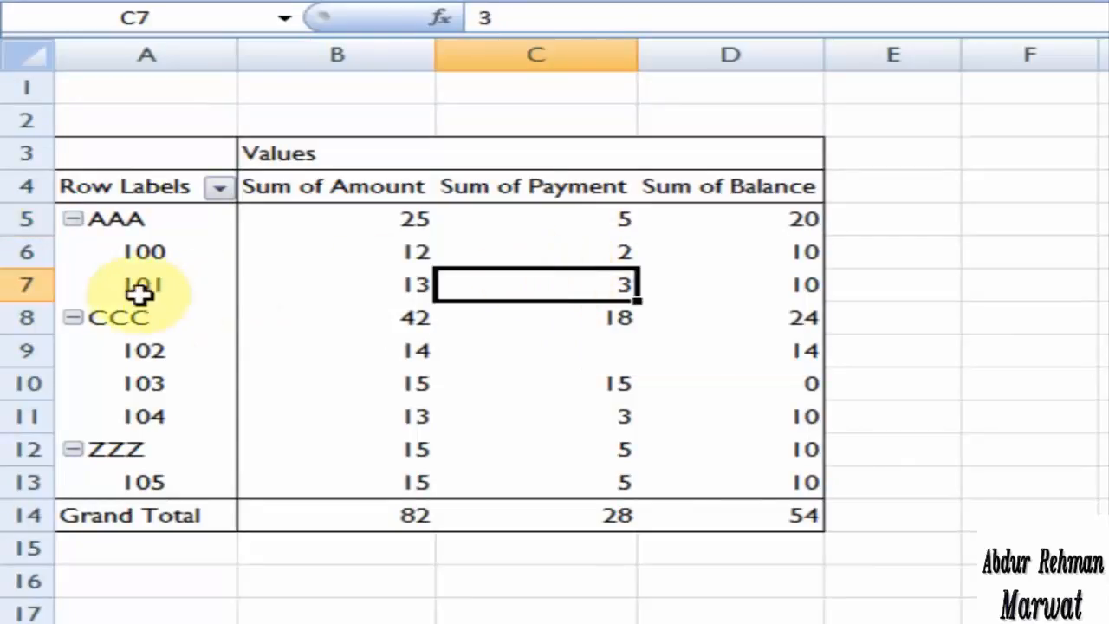
{"action": "left_click", "coordinate": [142, 264]}
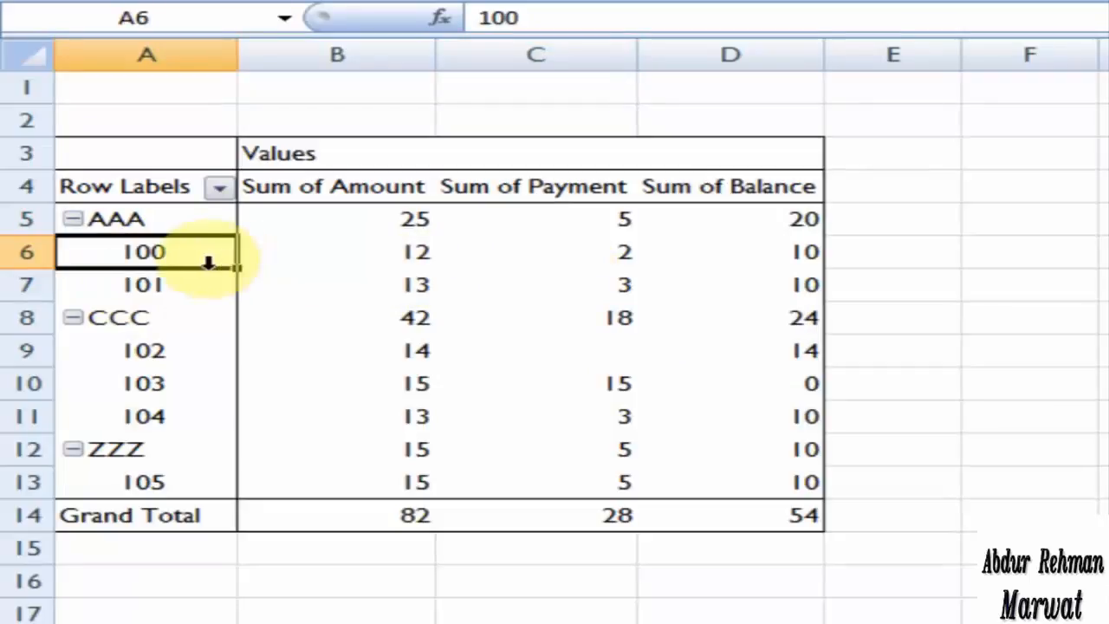
{"action": "left_click", "coordinate": [579, 274]}
{"action": "left_click", "coordinate": [581, 254]}
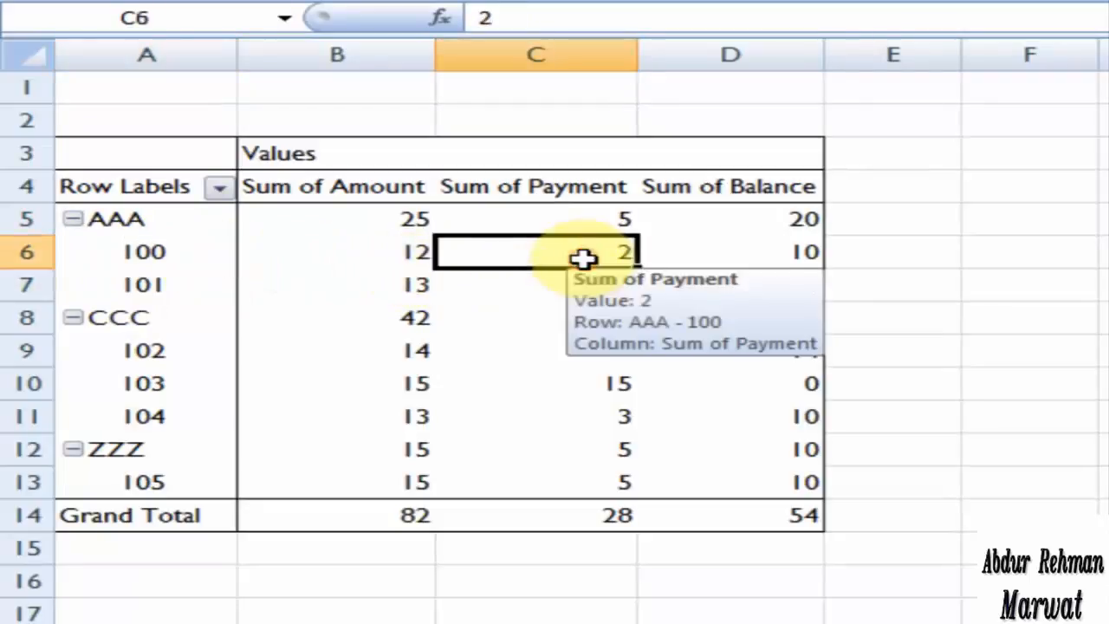
{"action": "left_click", "coordinate": [788, 258]}
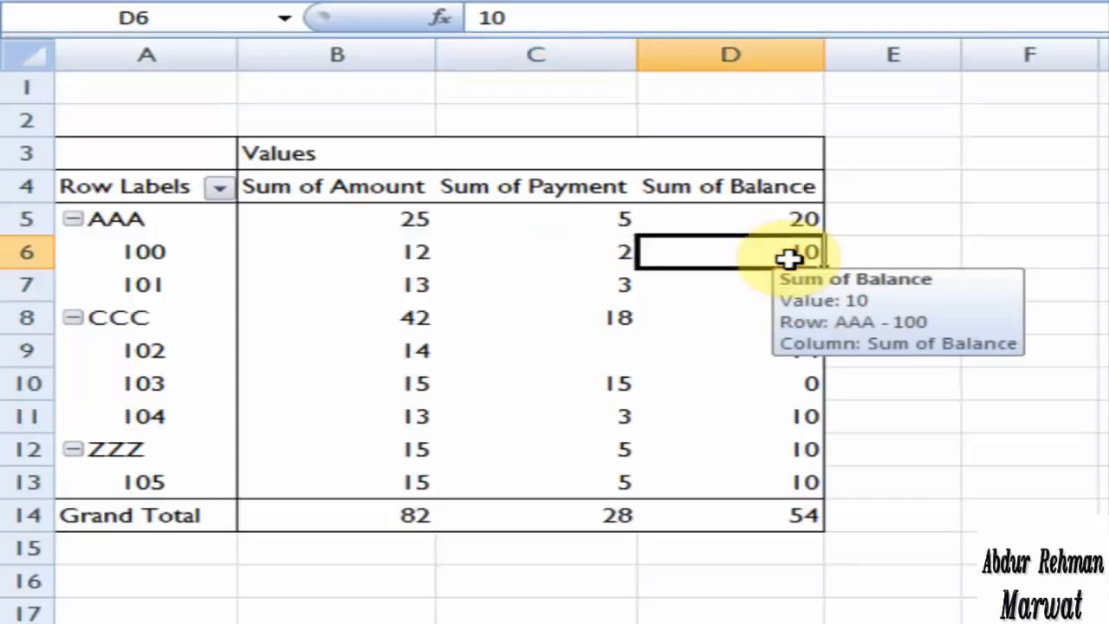
{"action": "left_click", "coordinate": [447, 283]}
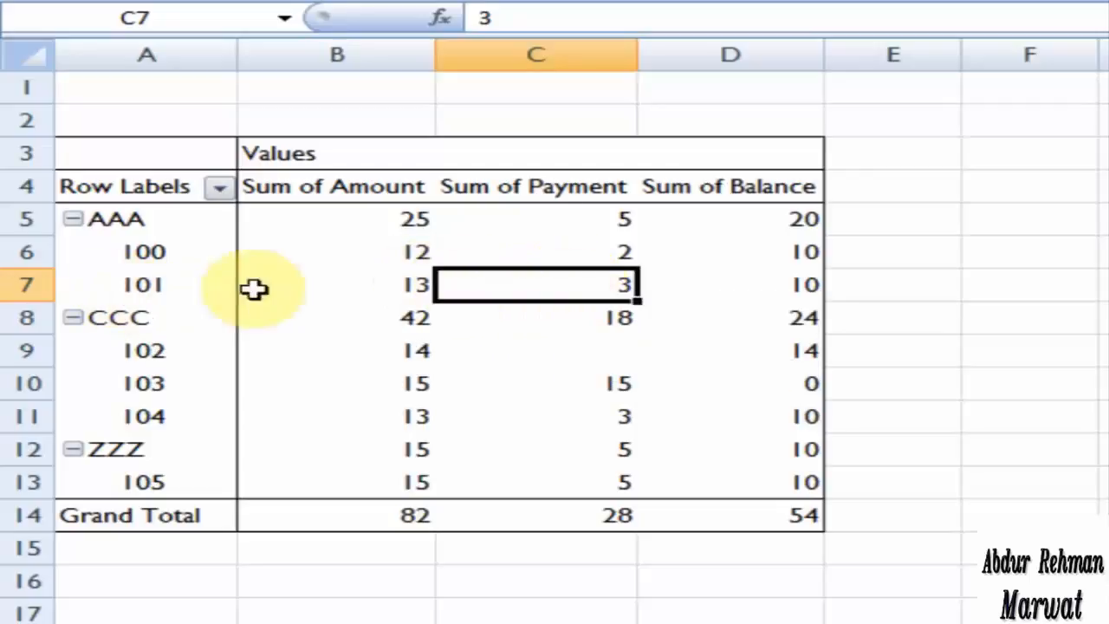
{"action": "left_click", "coordinate": [374, 285]}
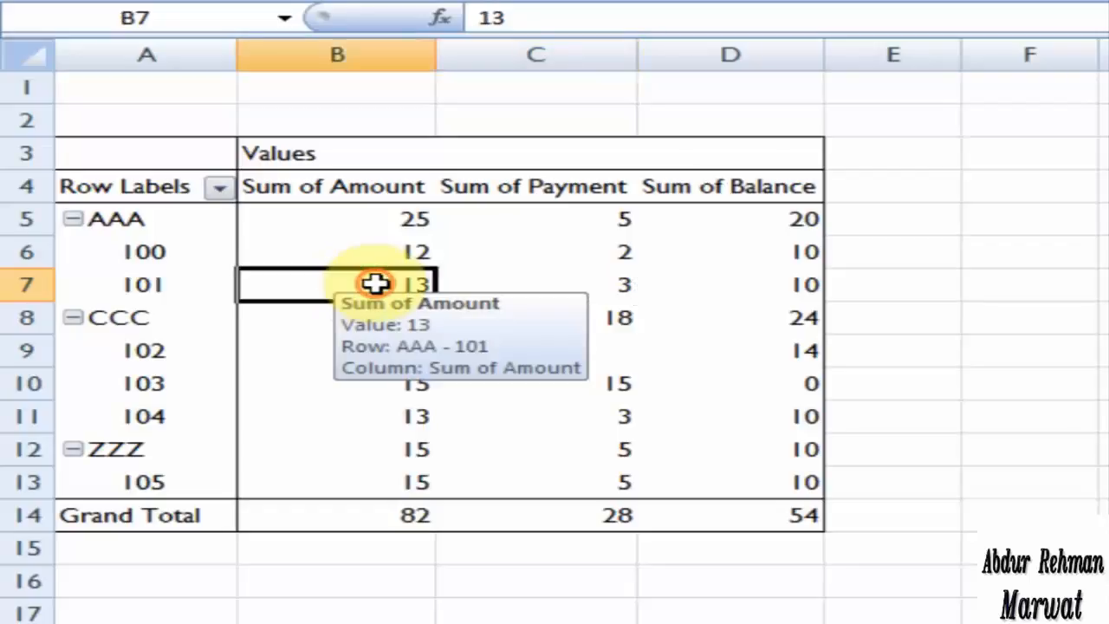
{"action": "left_click", "coordinate": [539, 284]}
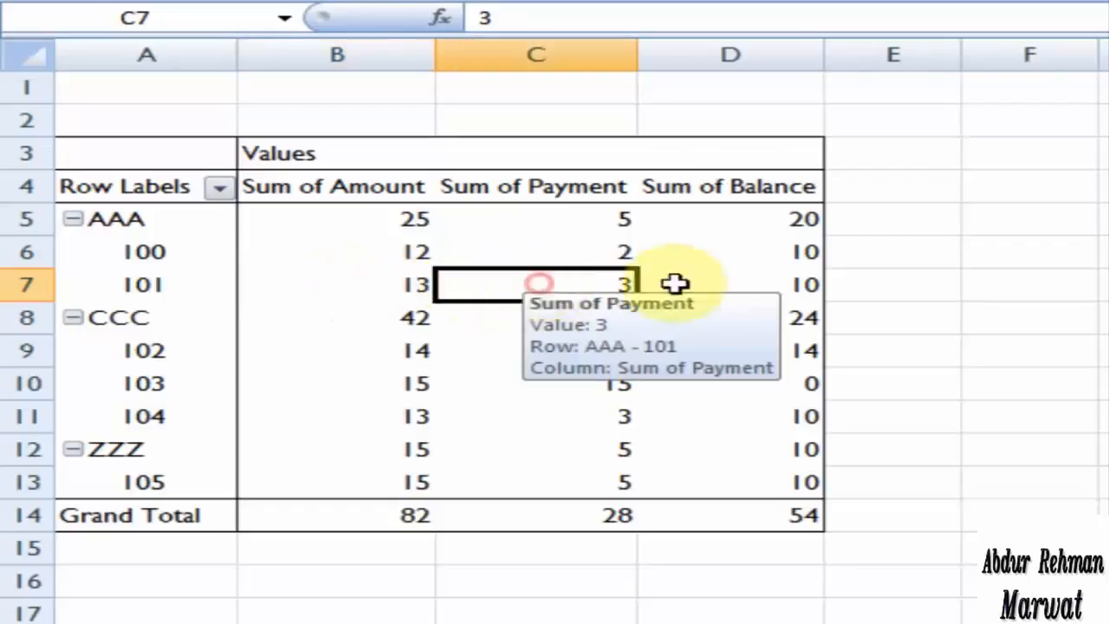
{"action": "left_click", "coordinate": [744, 284]}
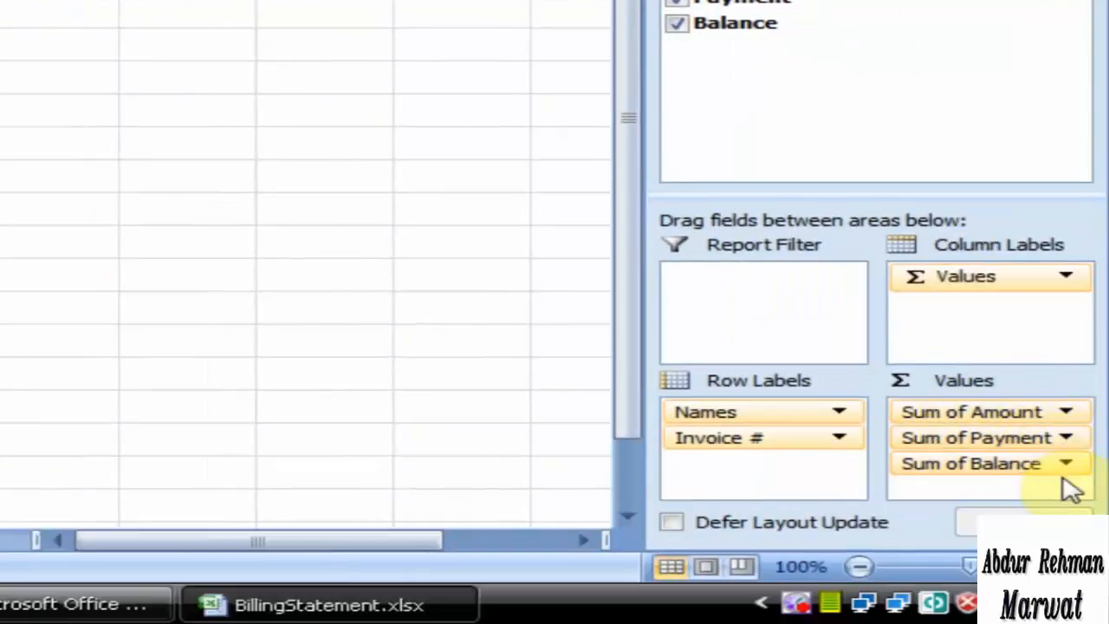
Step: Look through the Count, Average, Max and Min summary functions in the Value Field Settings of Sum of Balance without applying any
{"action": "mouse_move", "coordinate": [1064, 472]}
{"action": "left_mouse_down"}
{"action": "mouse_move", "coordinate": [1072, 441]}
{"action": "mouse_move", "coordinate": [1069, 459]}
{"action": "left_mouse_up"}
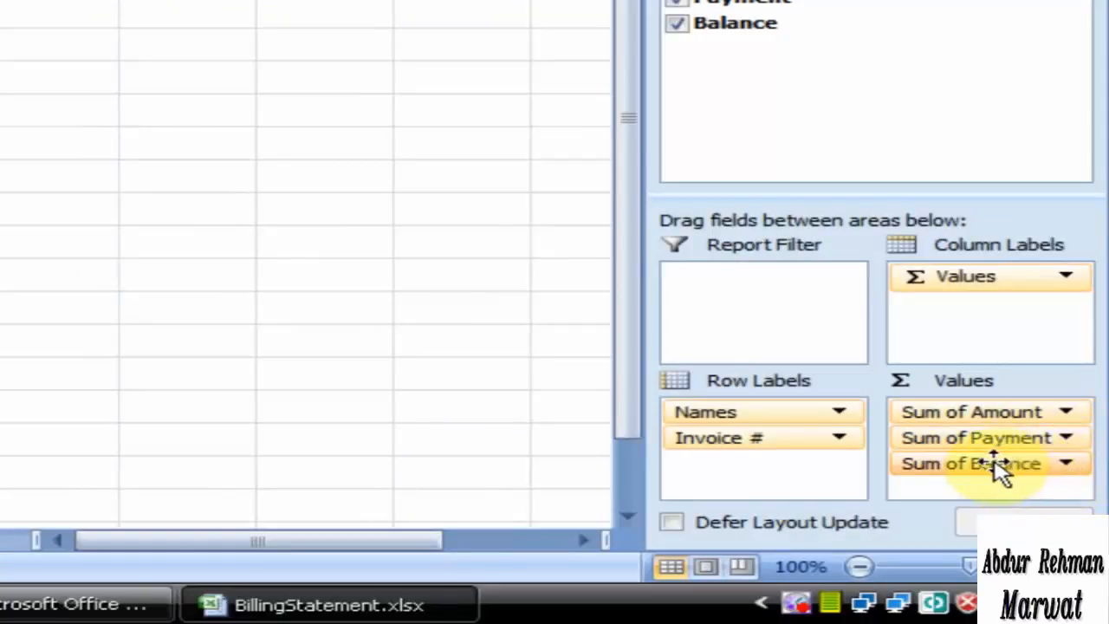
{"action": "left_click", "coordinate": [1068, 464]}
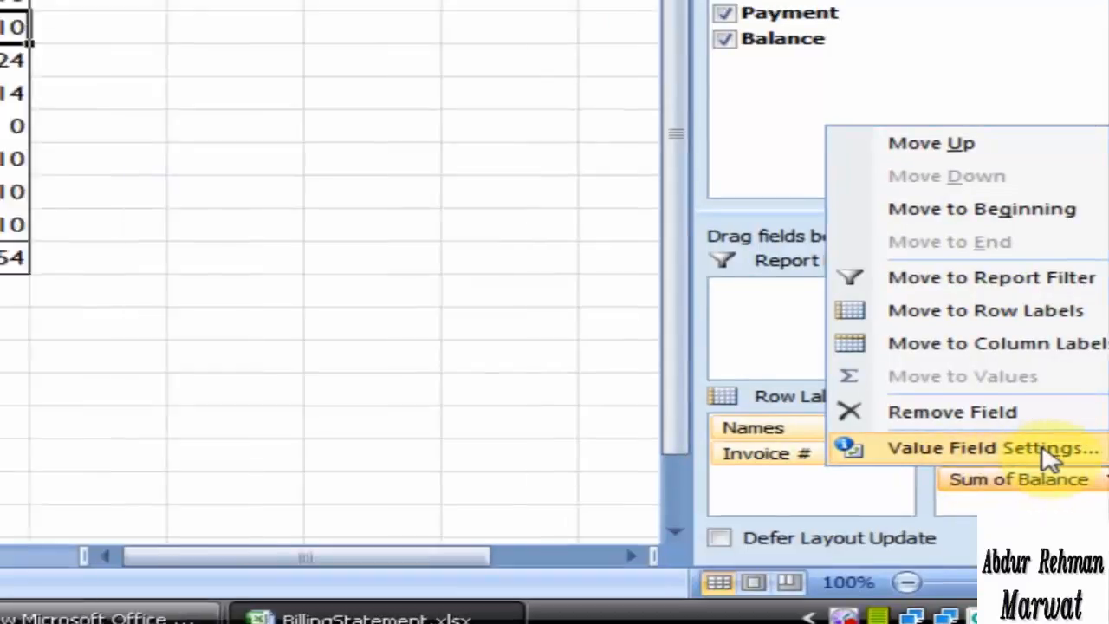
{"action": "left_click", "coordinate": [1000, 433]}
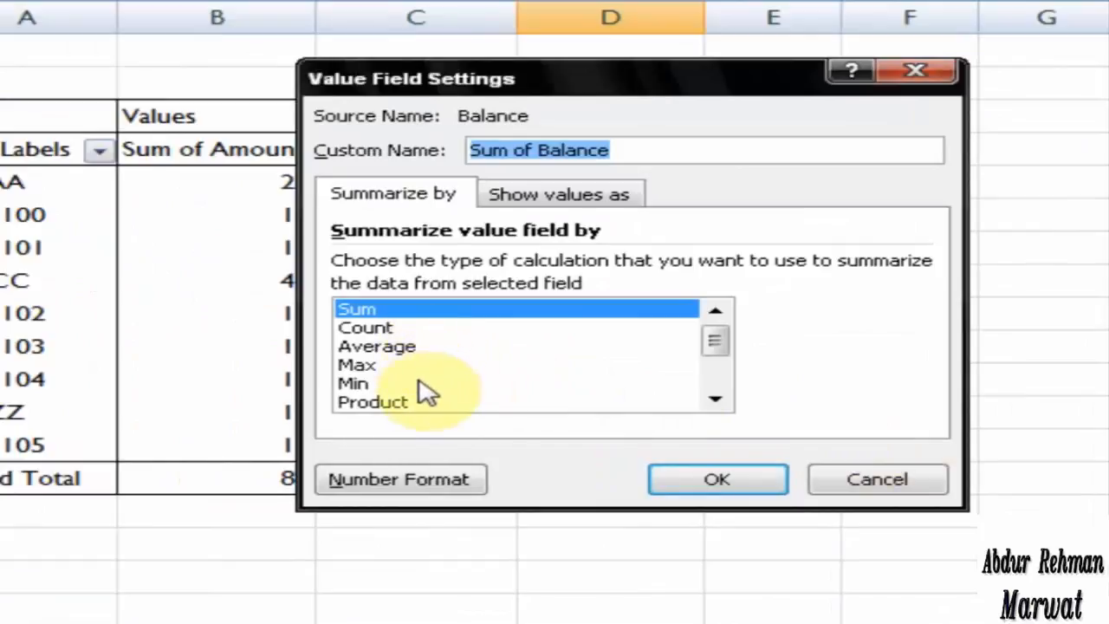
{"action": "left_click", "coordinate": [409, 329]}
{"action": "left_click", "coordinate": [415, 346]}
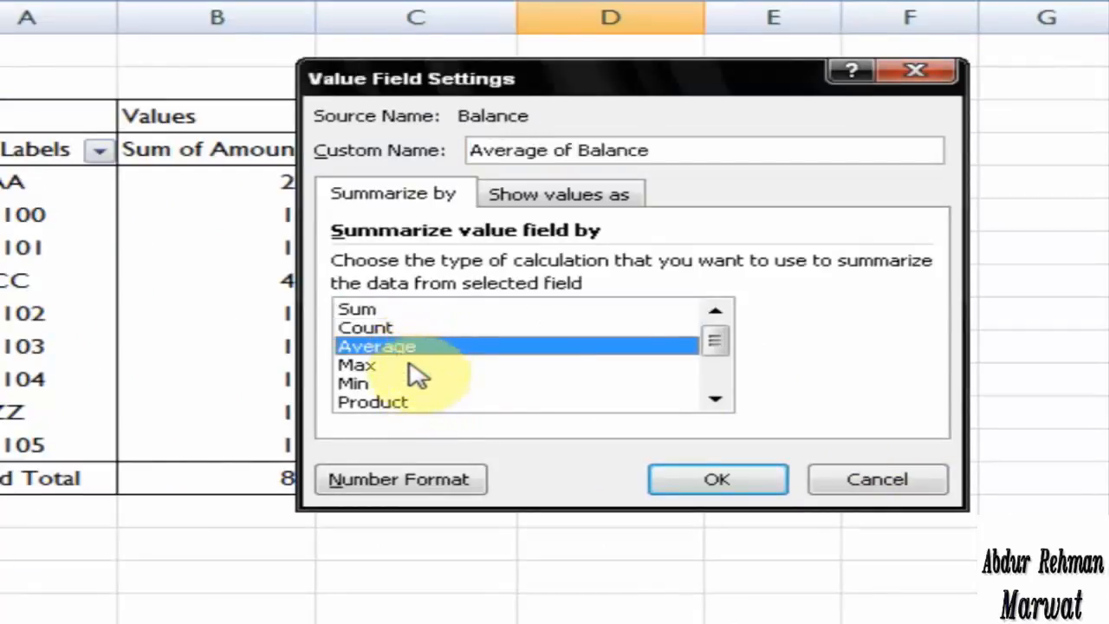
{"action": "left_click", "coordinate": [414, 367]}
{"action": "left_click", "coordinate": [400, 387]}
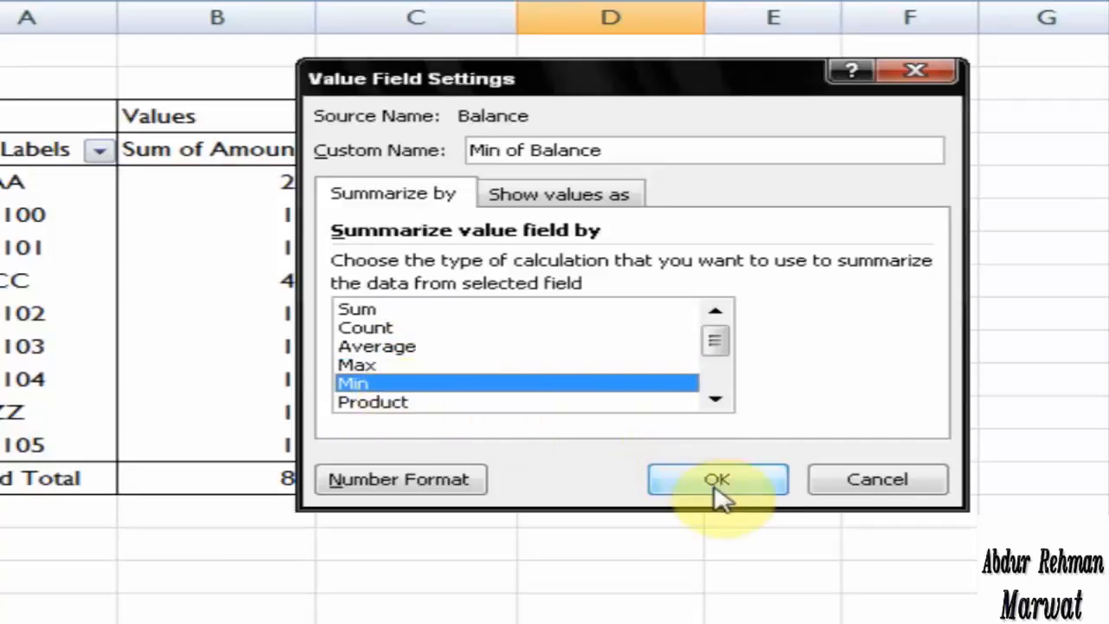
{"action": "left_click", "coordinate": [873, 492]}
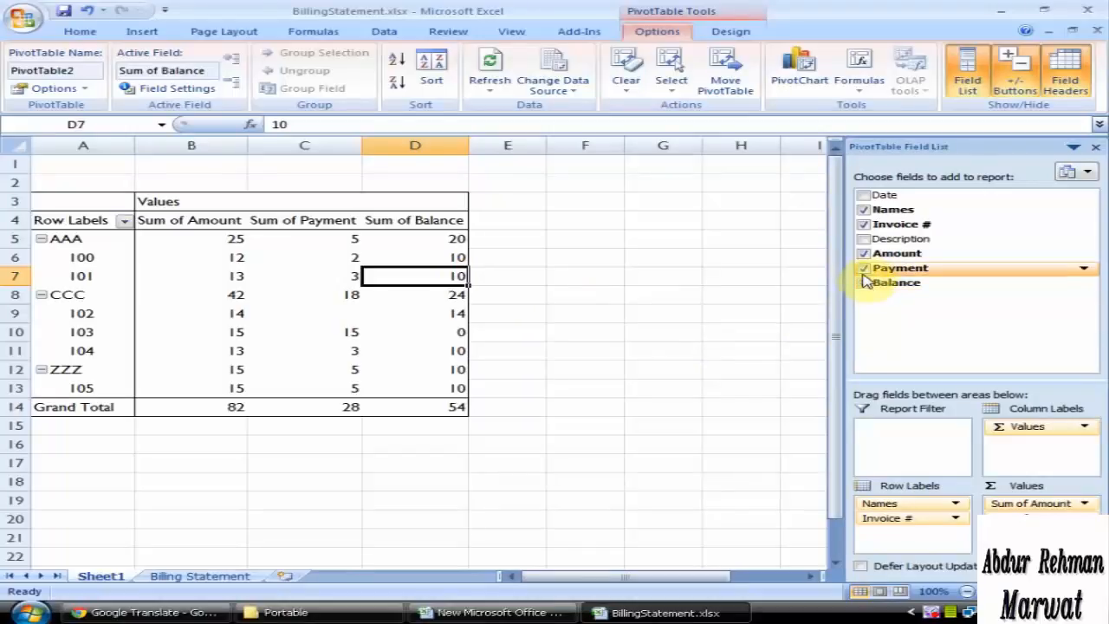
Step: Remove the Payment and Amount fields from the PivotTable values, and add Payment back to the row labels below Invoice #
{"action": "left_click", "coordinate": [864, 270]}
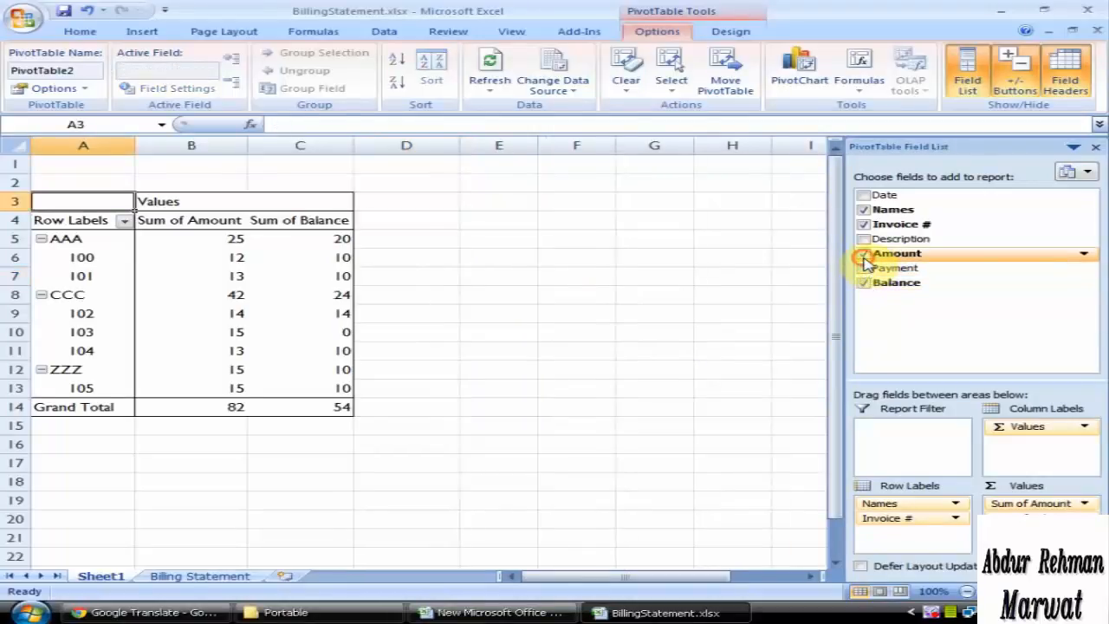
{"action": "left_click", "coordinate": [863, 254]}
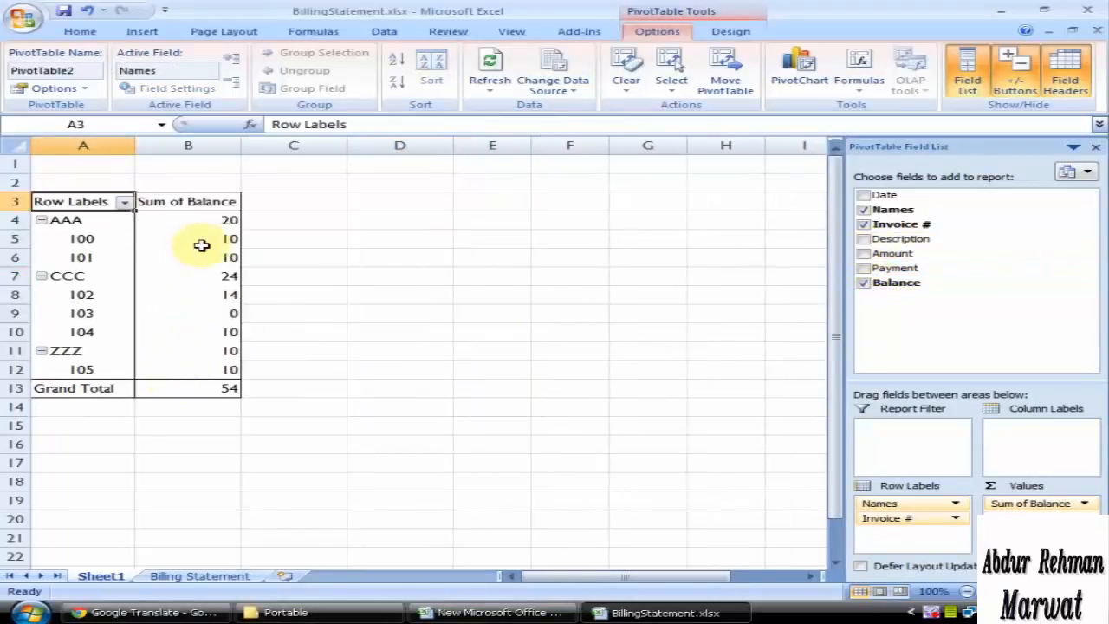
{"action": "mouse_move", "coordinate": [212, 390]}
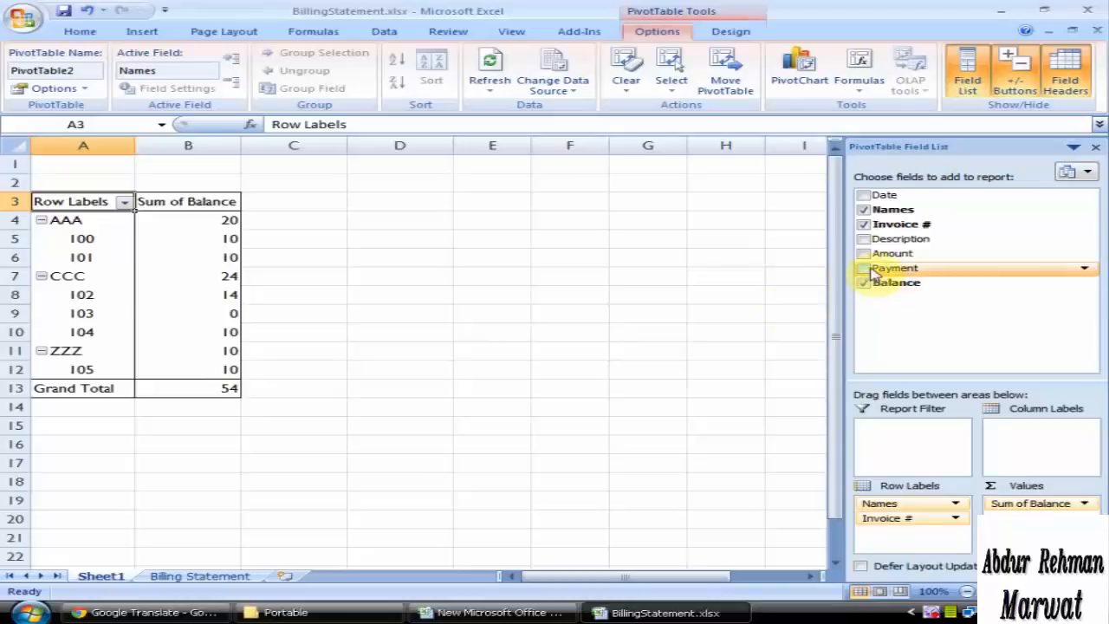
{"action": "left_click", "coordinate": [866, 269]}
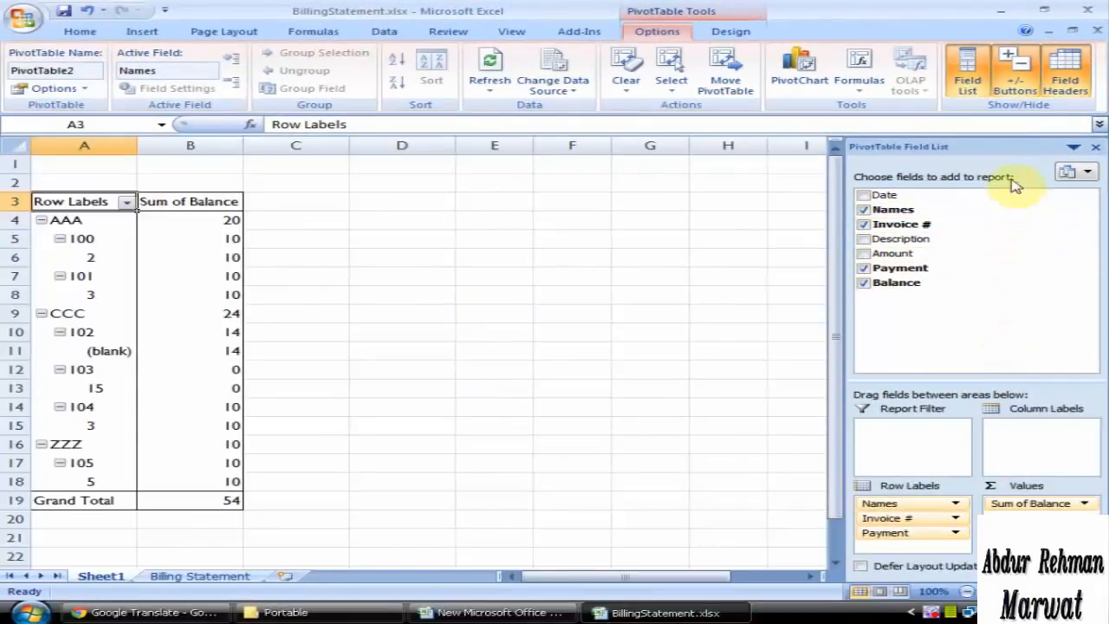
Step: Hide the PivotTable field list and bring it back
{"action": "left_click", "coordinate": [964, 71]}
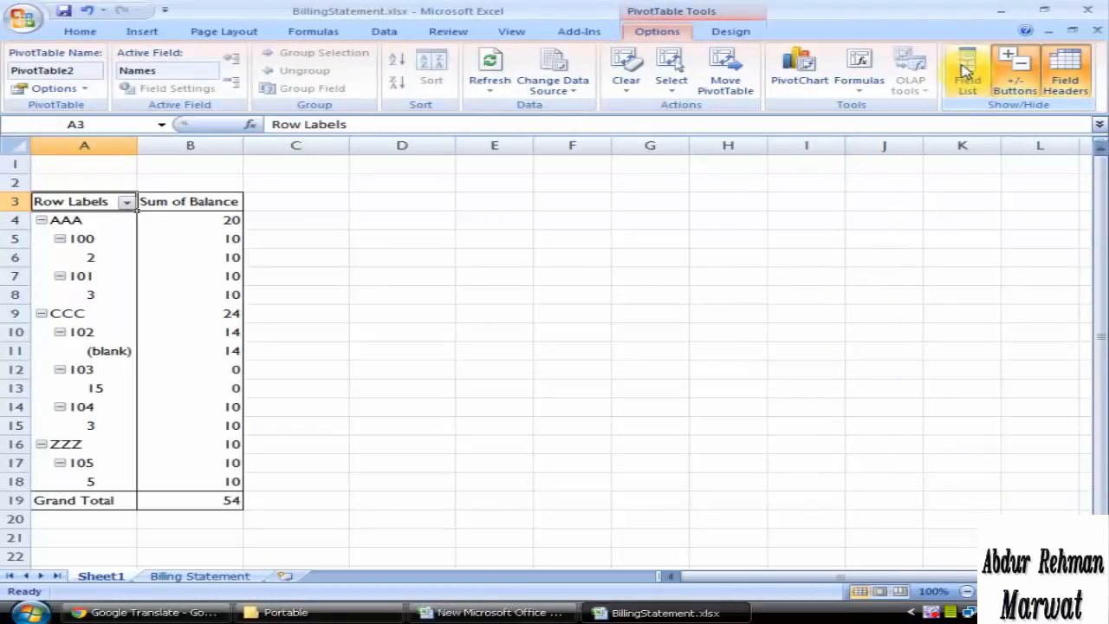
{"action": "left_click", "coordinate": [965, 71]}
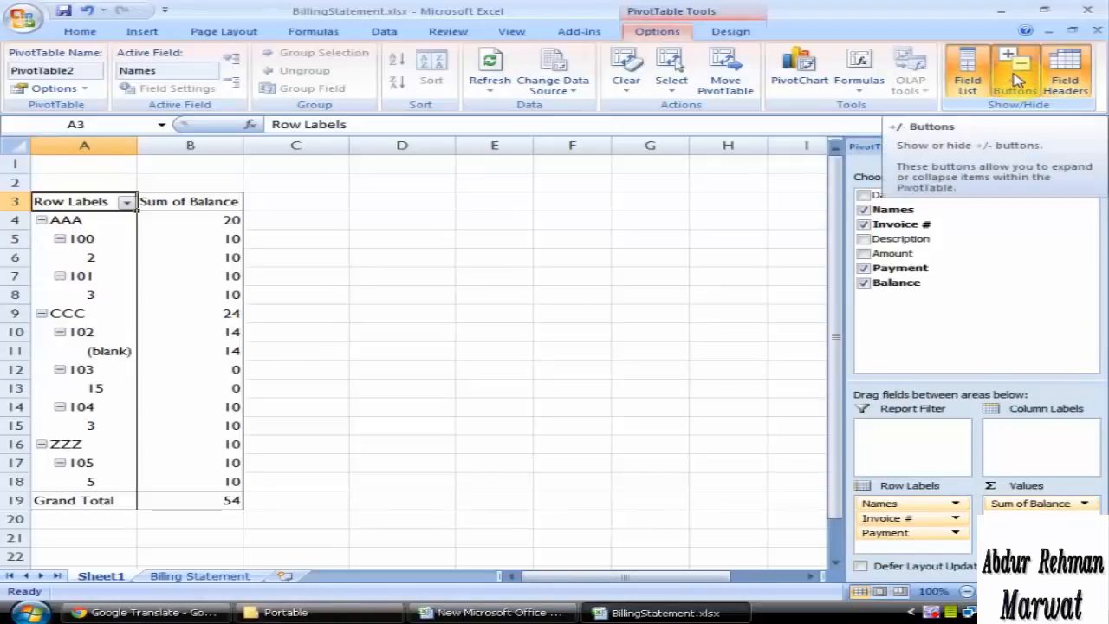
Step: Collapse invoice 100 in the PivotTable, and collapse and re-expand the AAA, CCC and ZZZ name groups
{"action": "left_click", "coordinate": [59, 239]}
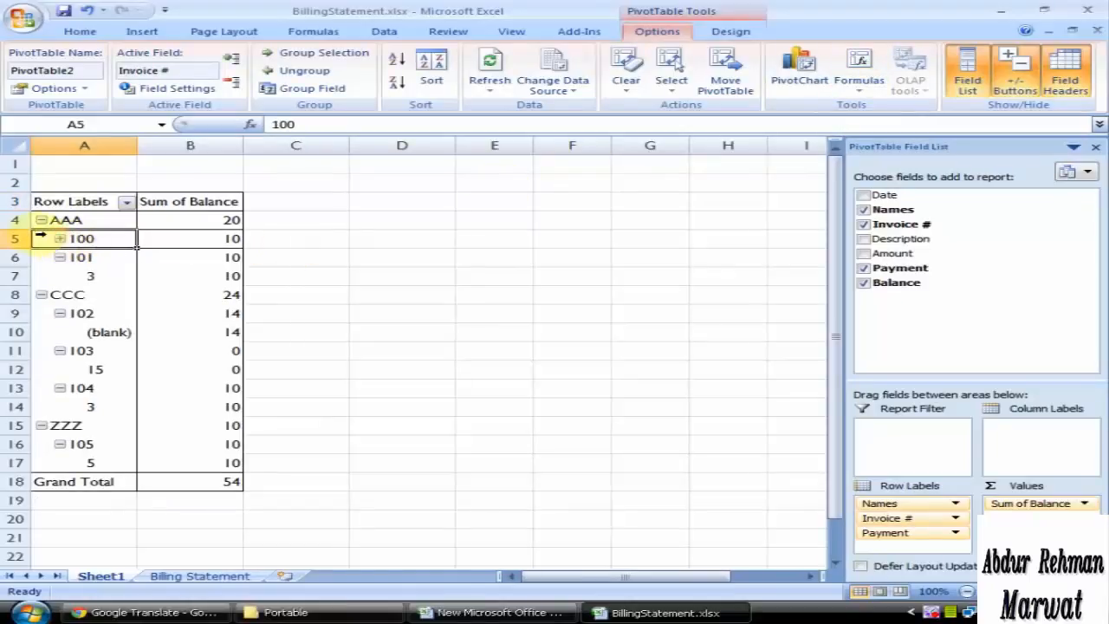
{"action": "left_click", "coordinate": [41, 220]}
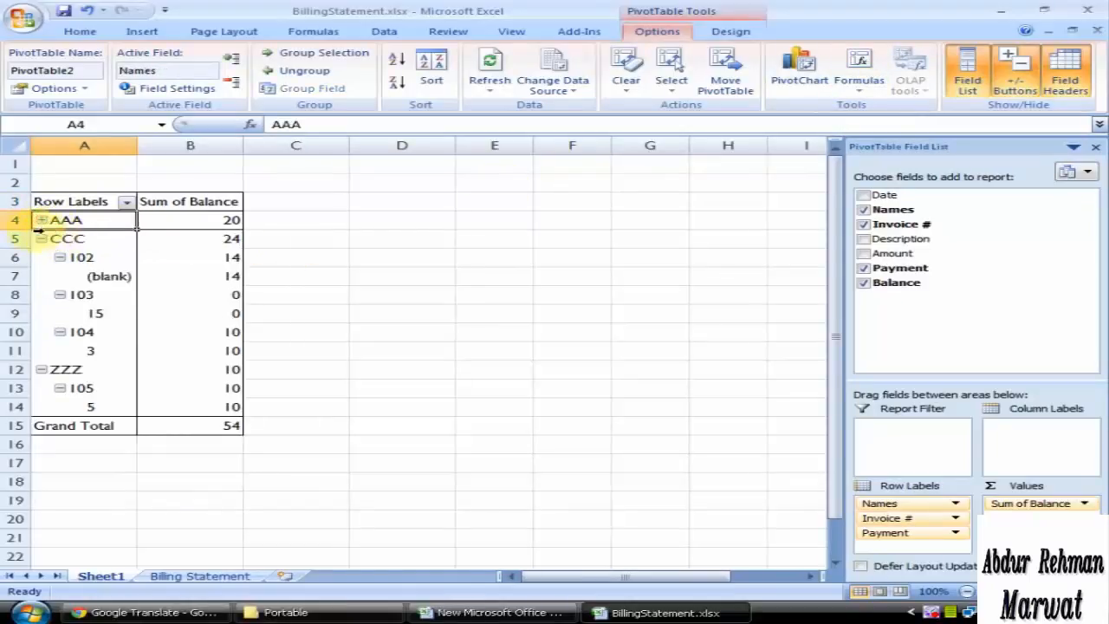
{"action": "left_click", "coordinate": [40, 238]}
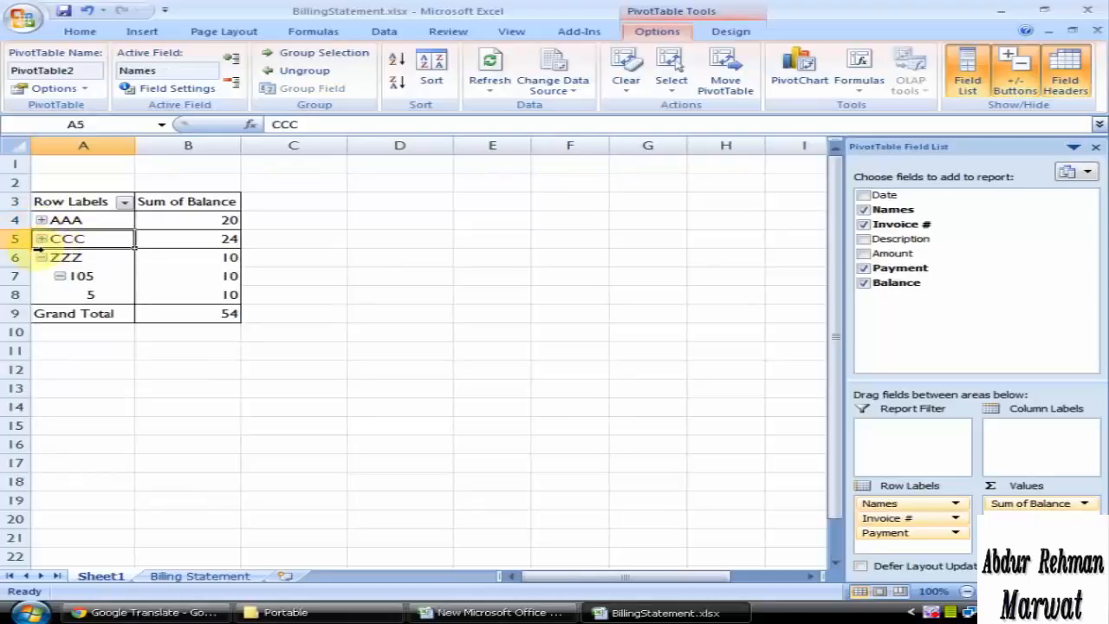
{"action": "left_click", "coordinate": [41, 257]}
{"action": "left_click", "coordinate": [42, 257]}
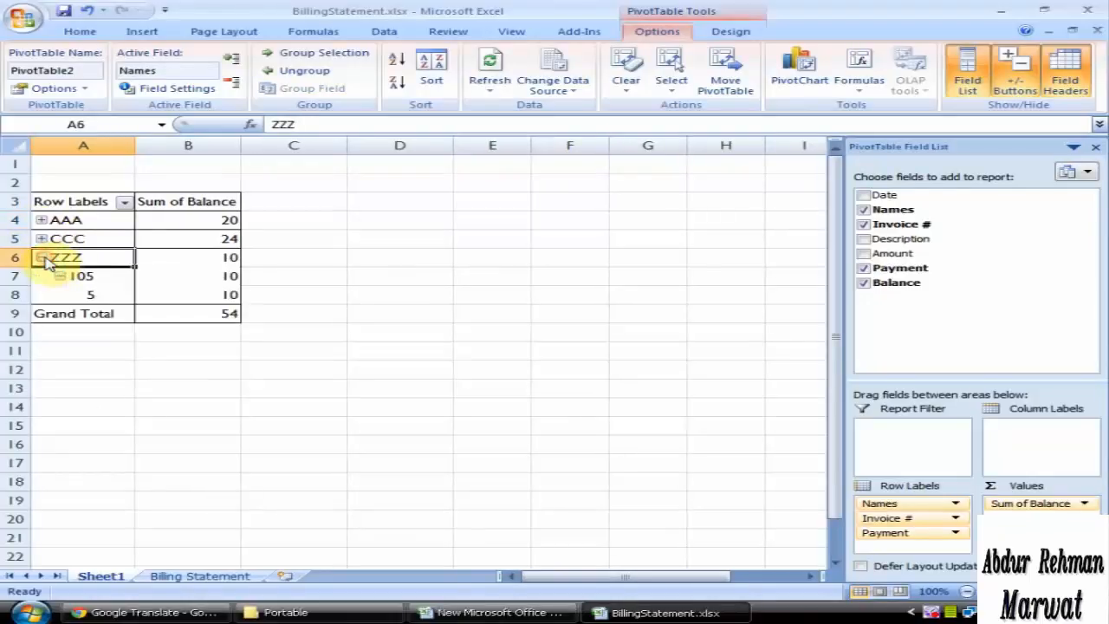
{"action": "left_click", "coordinate": [41, 238]}
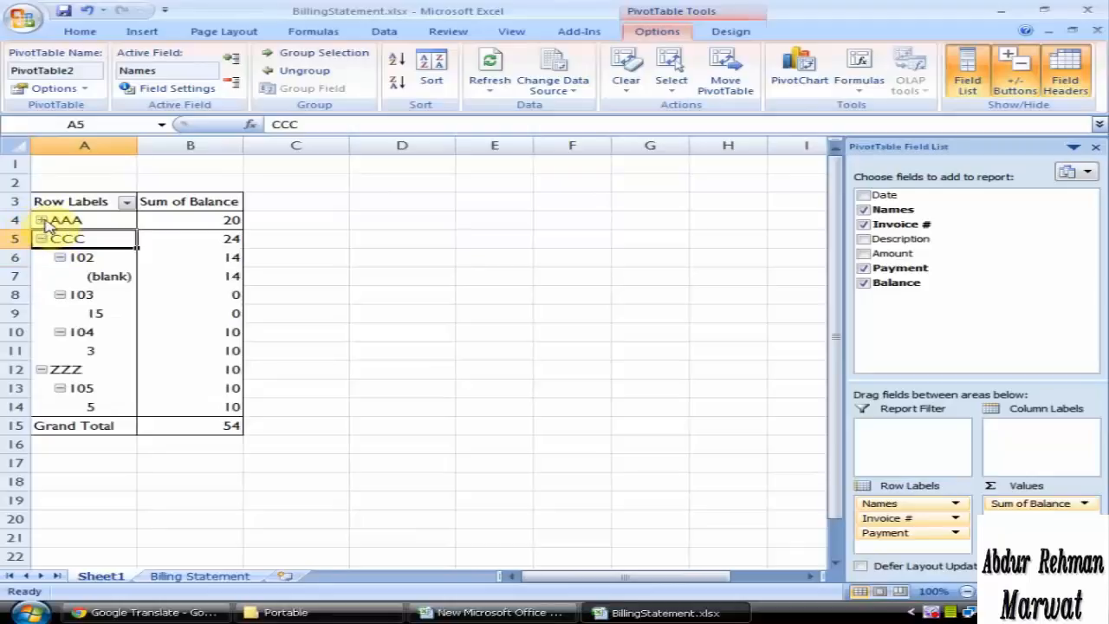
{"action": "left_click", "coordinate": [40, 220]}
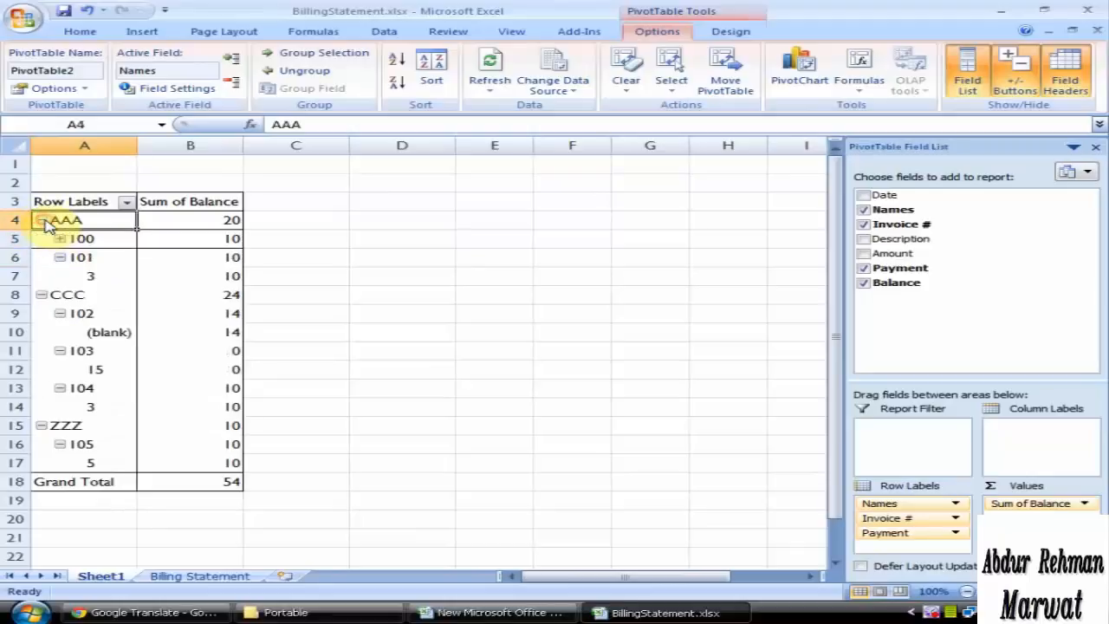
Step: Hide and restore the PivotTable's +/- buttons, and do the same with its field headers
{"action": "left_click", "coordinate": [1031, 78]}
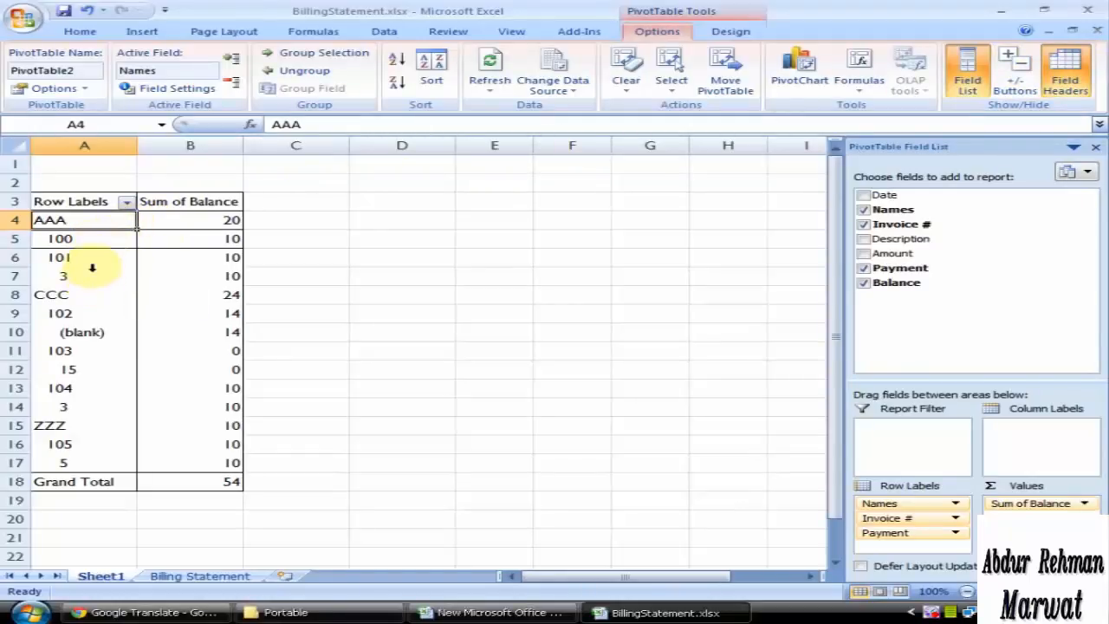
{"action": "left_click", "coordinate": [1022, 82]}
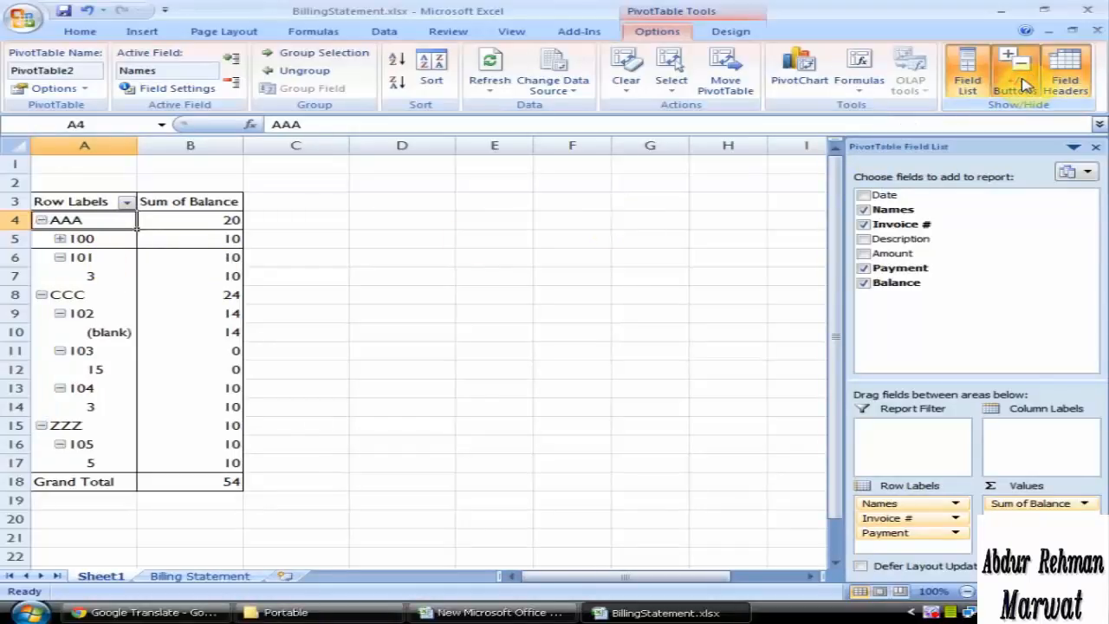
{"action": "left_click", "coordinate": [190, 314]}
{"action": "left_click", "coordinate": [95, 203]}
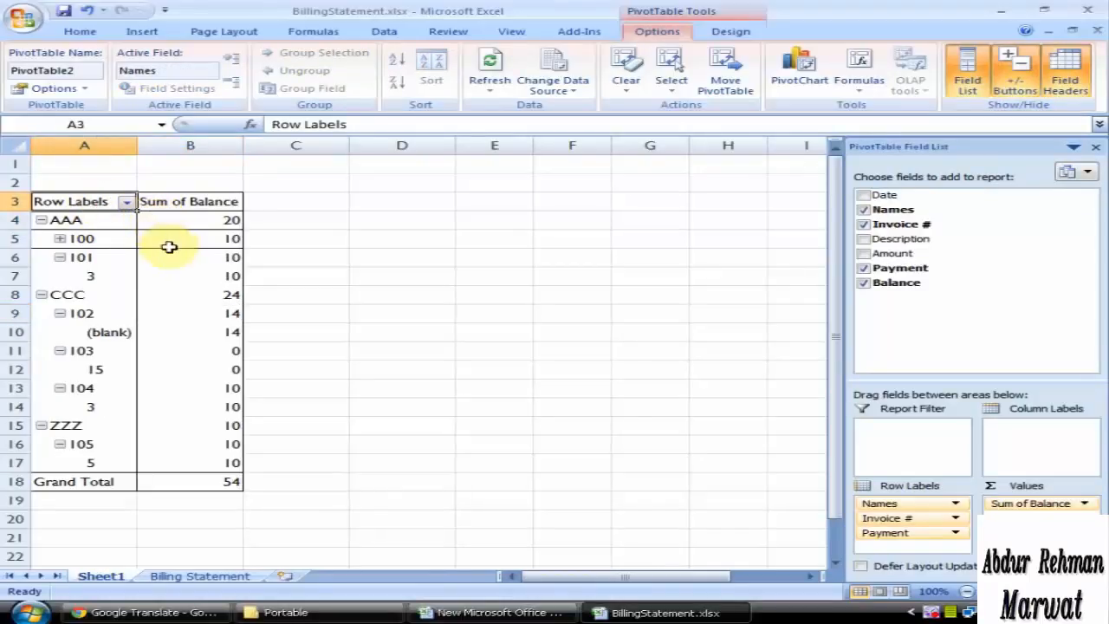
{"action": "mouse_move", "coordinate": [169, 250]}
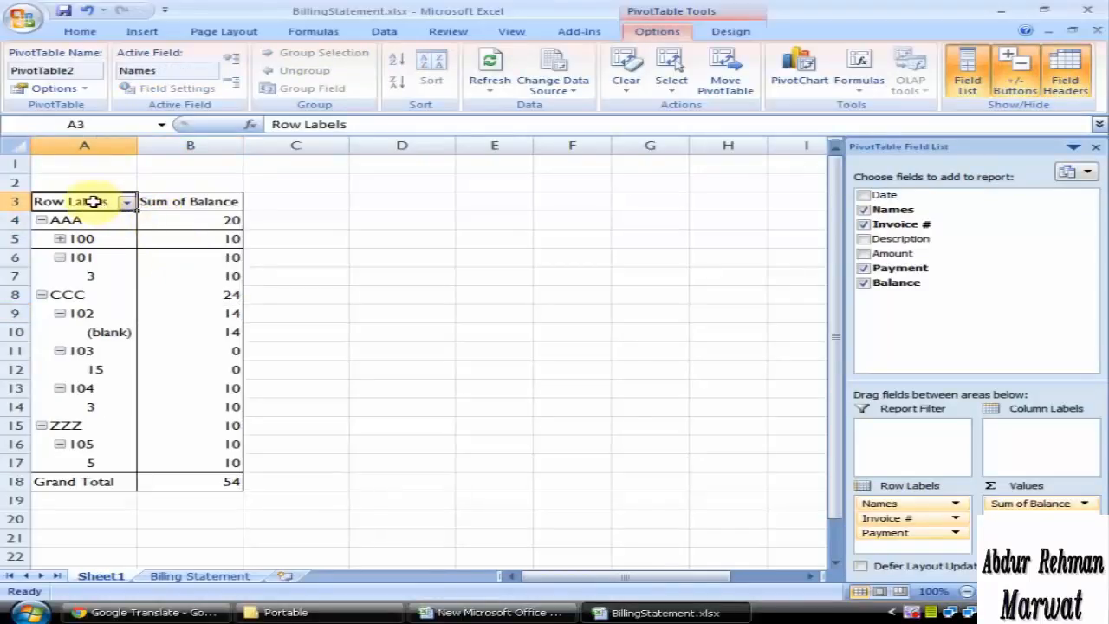
{"action": "left_click", "coordinate": [1065, 93]}
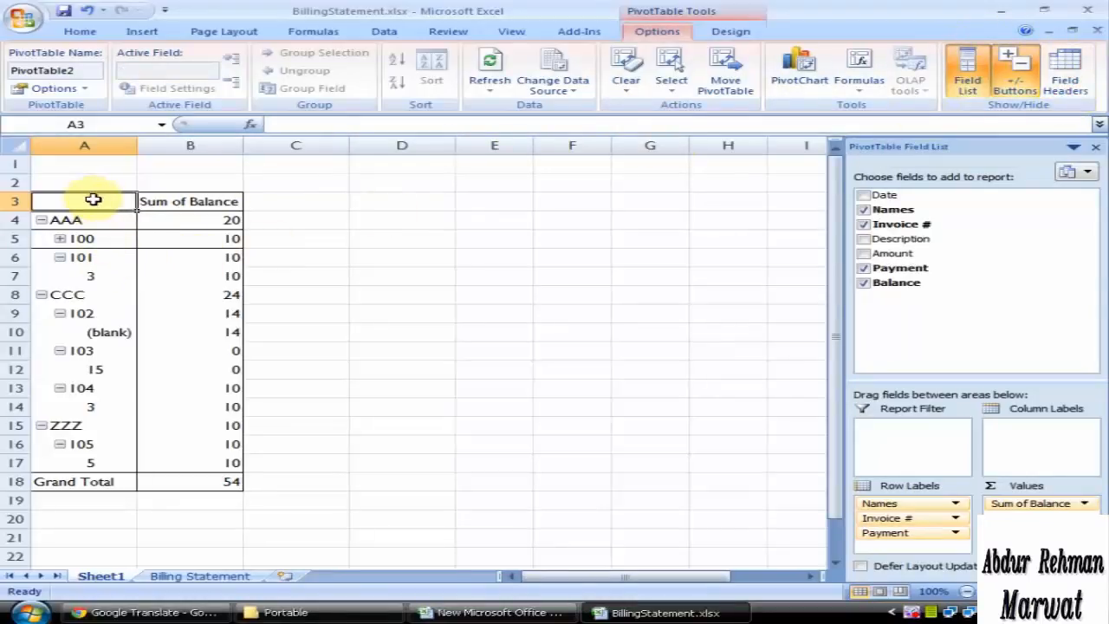
{"action": "left_click", "coordinate": [1089, 78]}
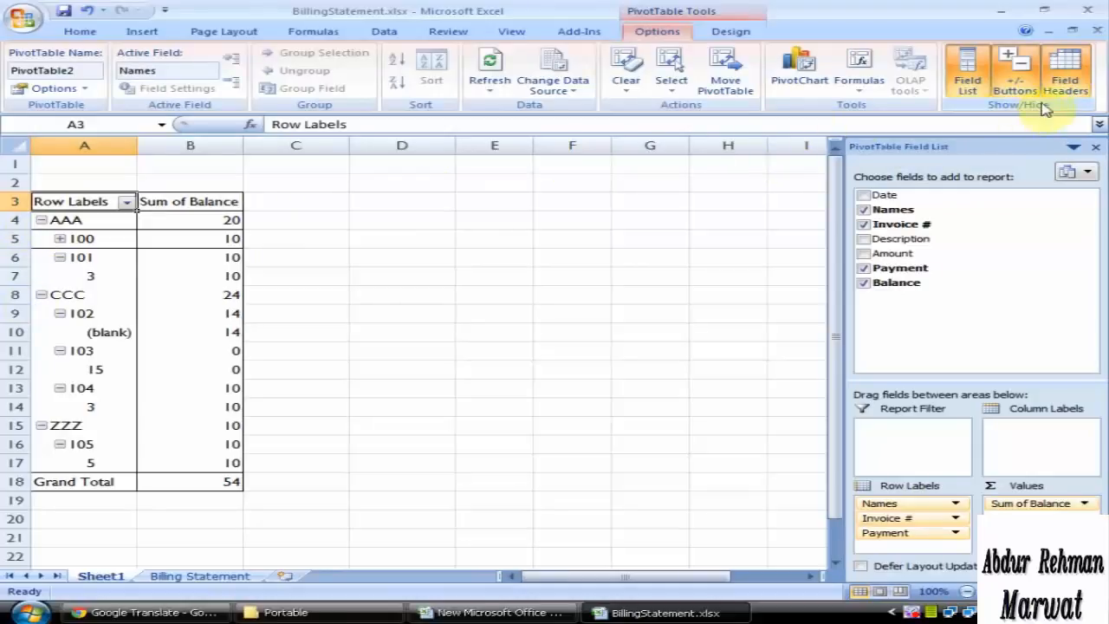
{"action": "left_click", "coordinate": [1063, 87]}
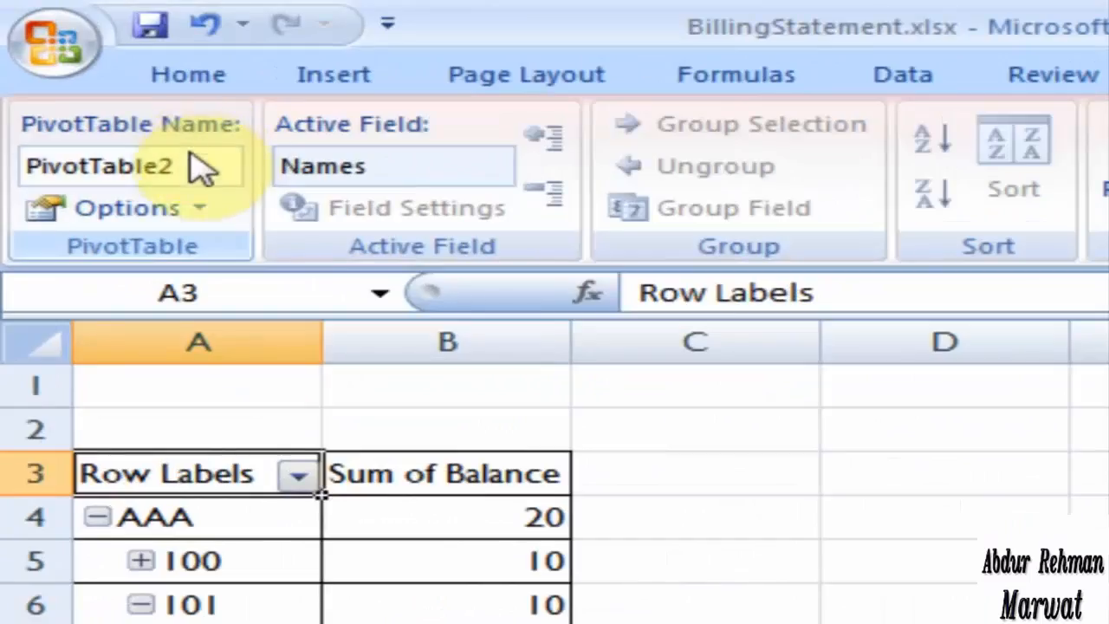
Step: Try sorting the invoices by Sum of Balance from smallest to largest, and restore their original order
{"action": "left_click", "coordinate": [189, 161]}
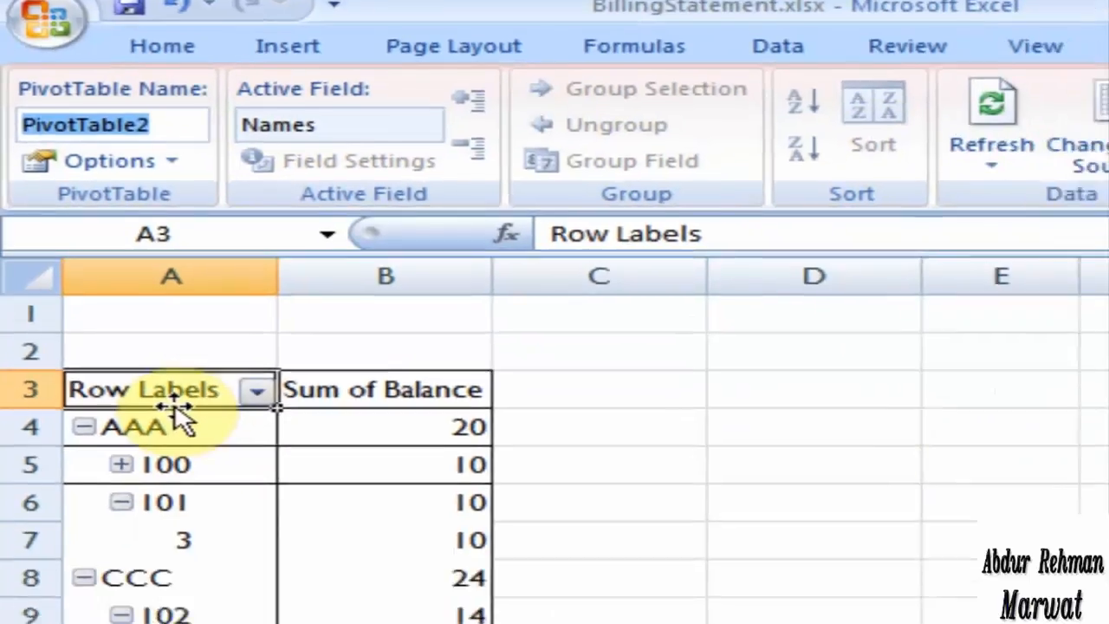
{"action": "left_click", "coordinate": [385, 502]}
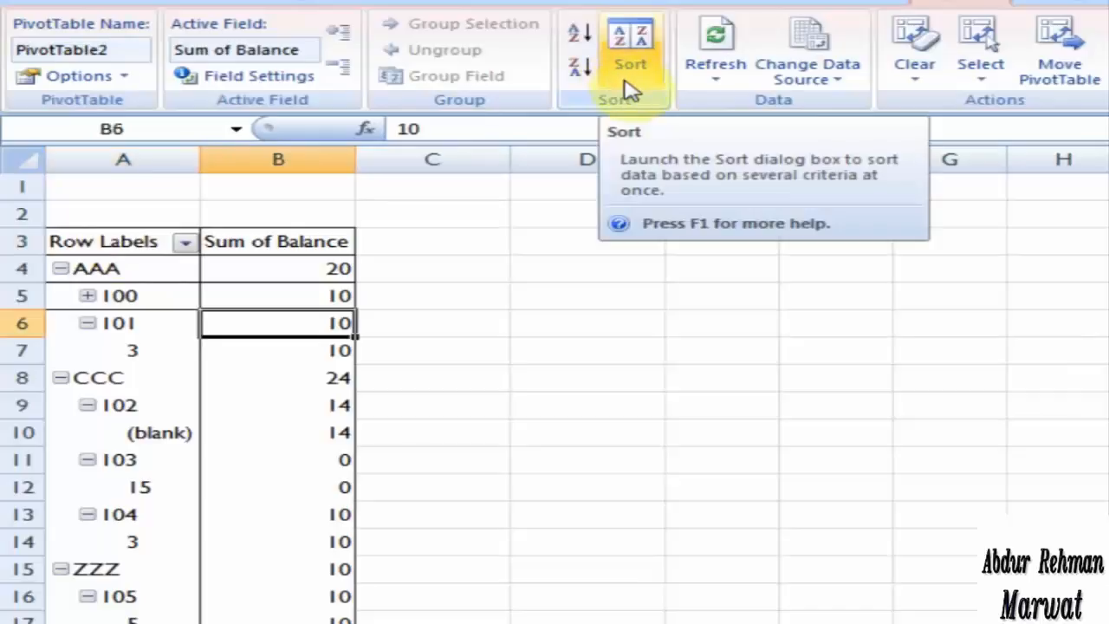
{"action": "left_click", "coordinate": [583, 37]}
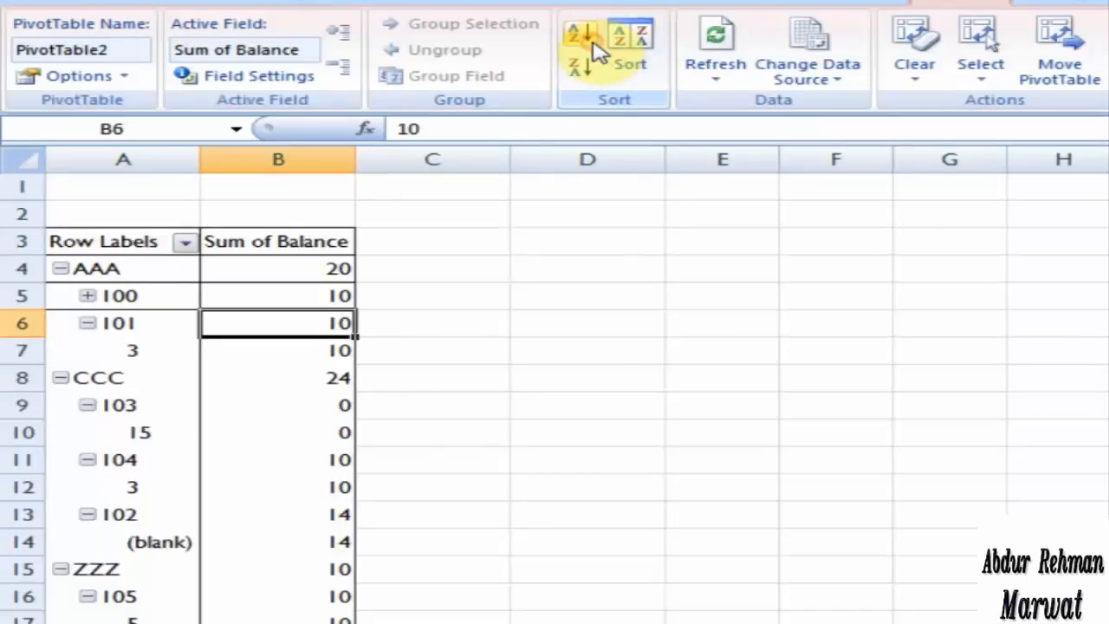
{"action": "left_click", "coordinate": [632, 66]}
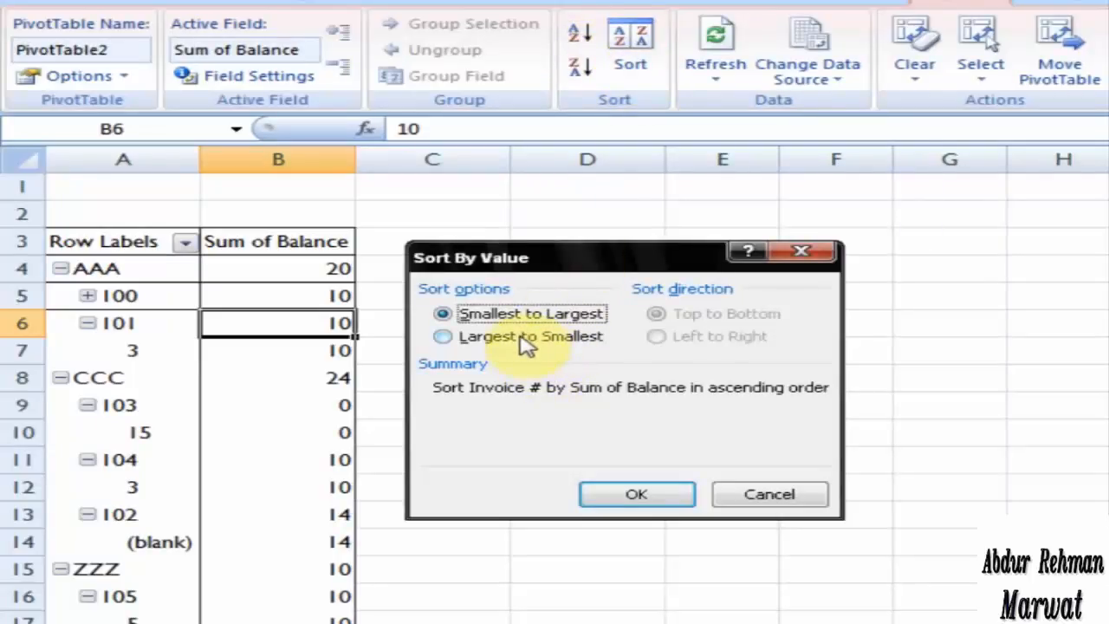
{"action": "left_click", "coordinate": [752, 495]}
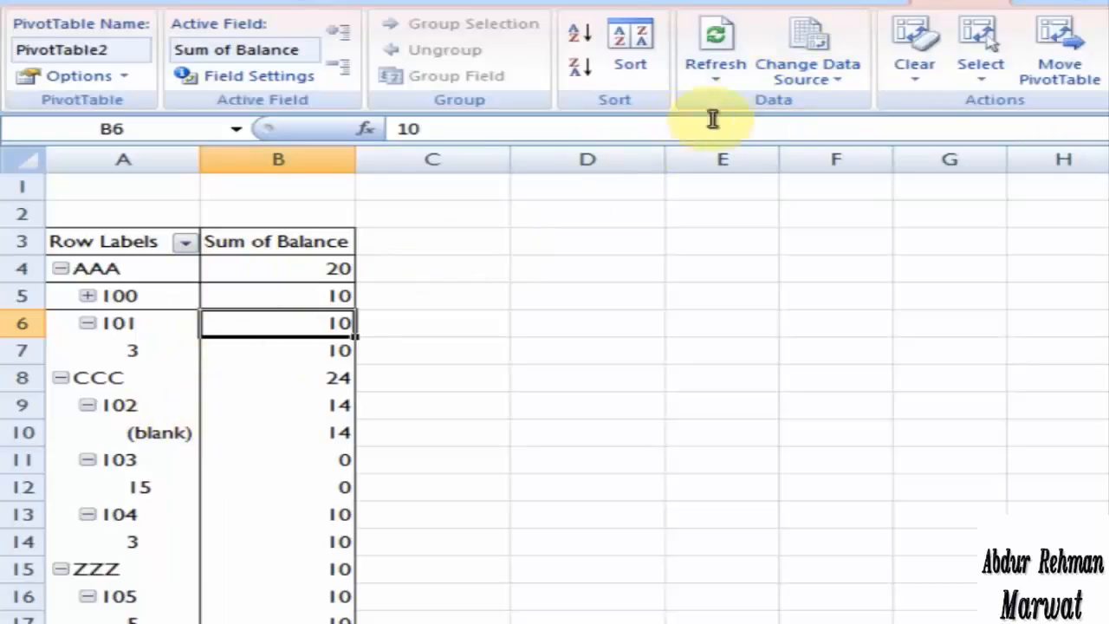
Step: Change the PivotTable's data source to the Names through Balance columns of Table1 on the Billing Statement sheet
{"action": "left_click", "coordinate": [823, 73]}
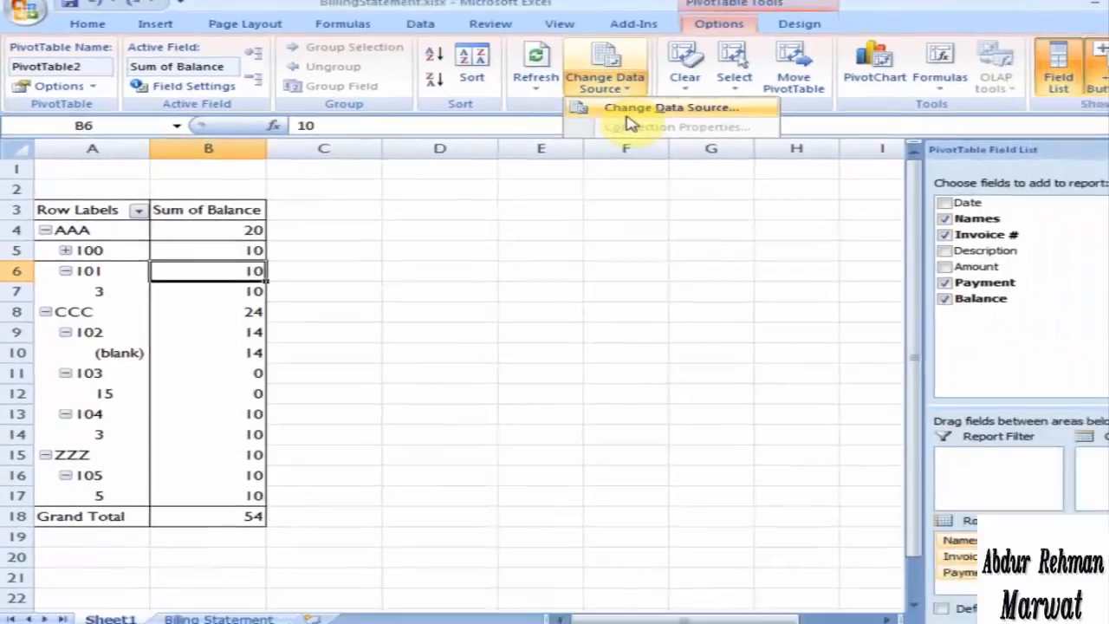
{"action": "left_click", "coordinate": [627, 111]}
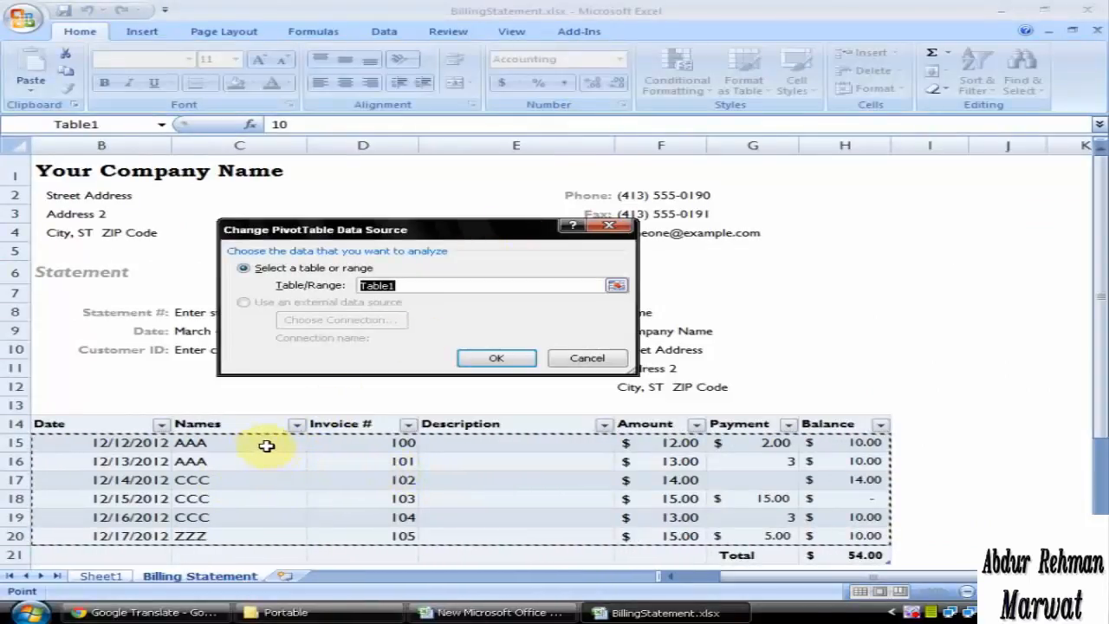
{"action": "left_click_drag", "start_coordinate": [267, 445], "coordinate": [636, 527]}
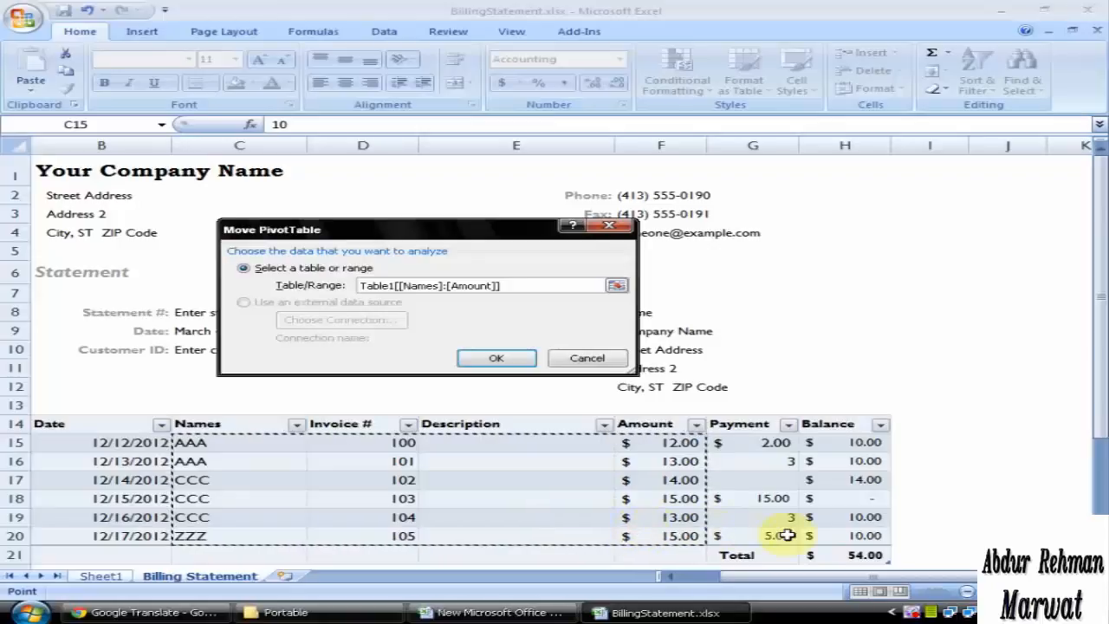
{"action": "left_click_drag", "start_coordinate": [821, 536], "coordinate": [285, 444]}
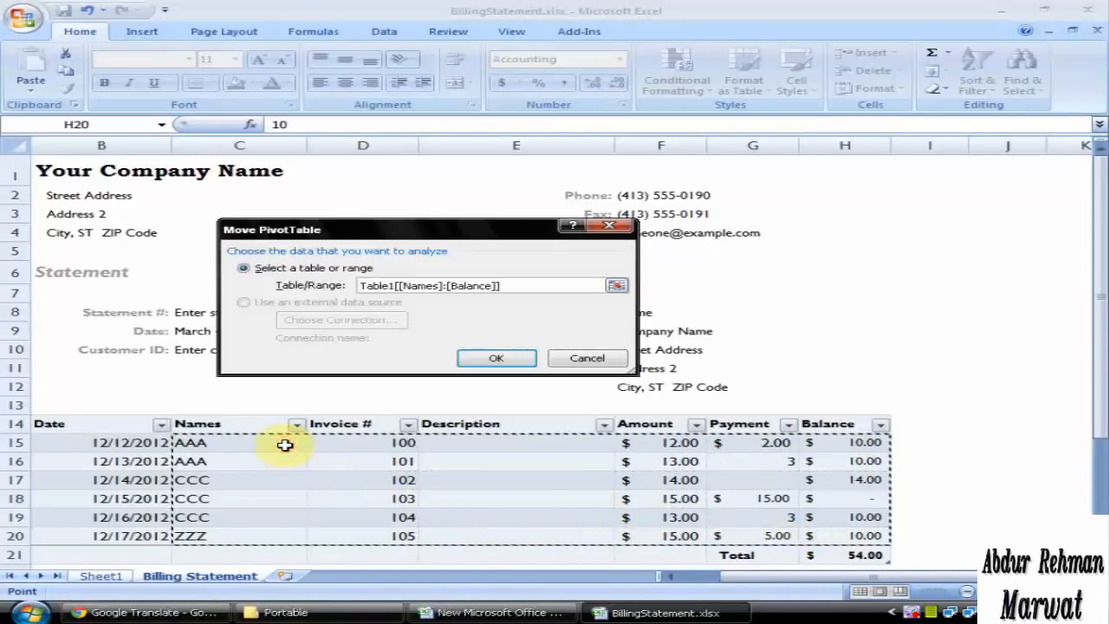
{"action": "left_click", "coordinate": [497, 359]}
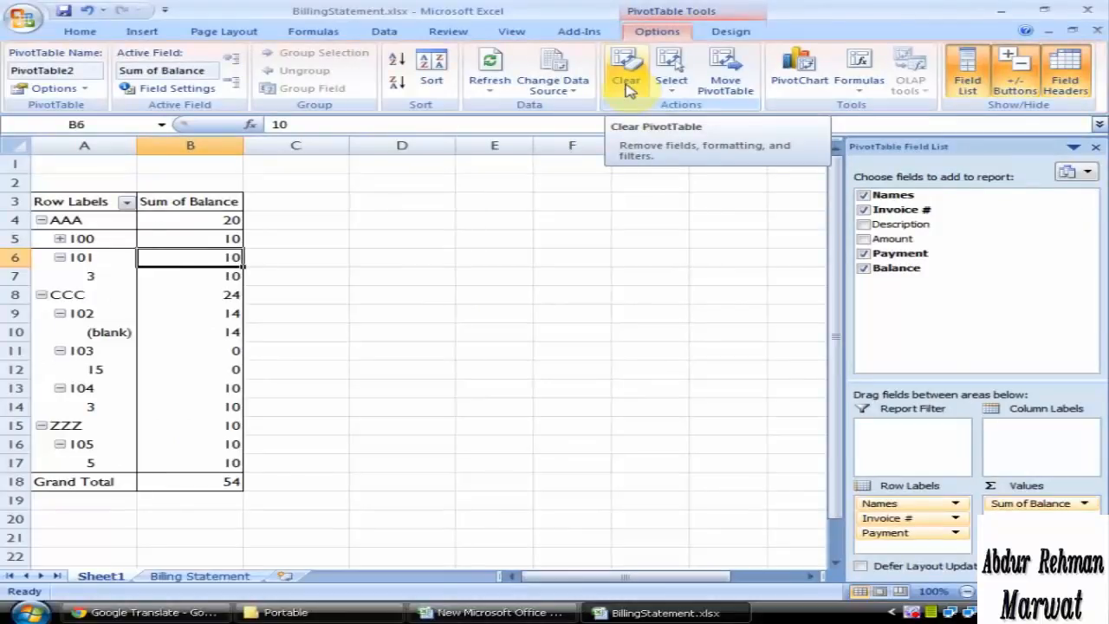
Step: Clear all fields from the PivotTable
{"action": "left_click", "coordinate": [626, 82]}
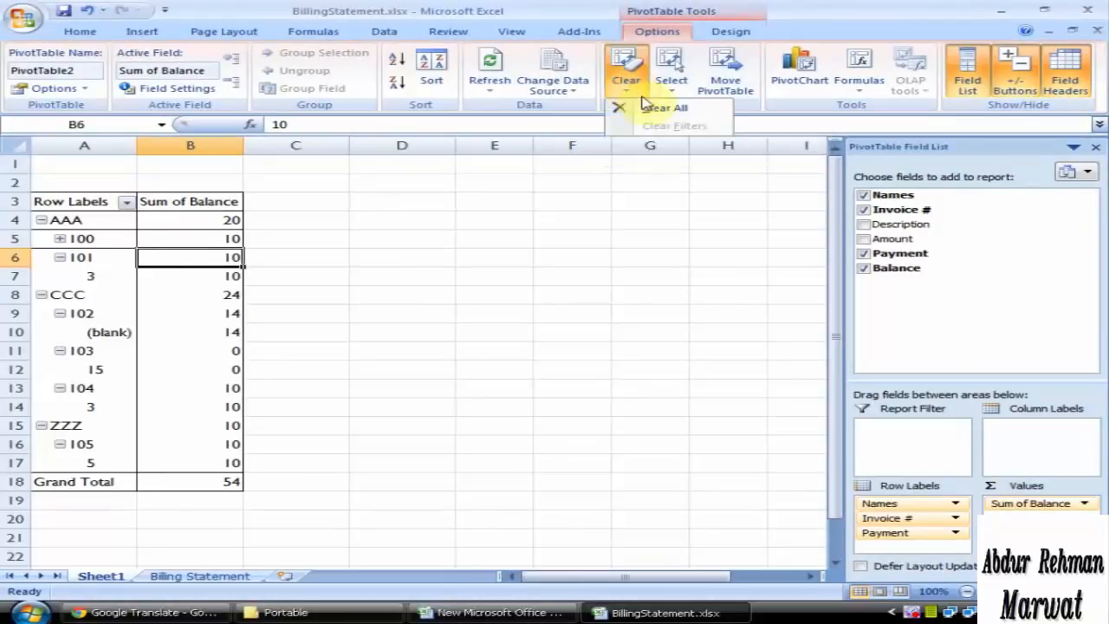
{"action": "left_click", "coordinate": [656, 110]}
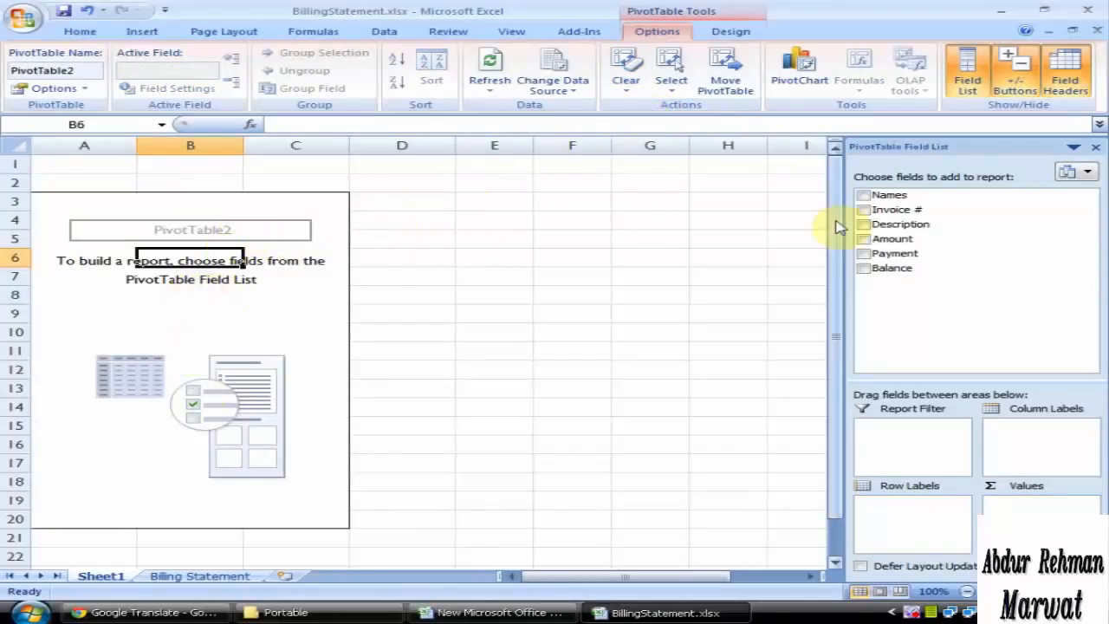
Step: Rebuild the PivotTable with Names and Payment as row labels and the sums of Amount and Balance as values
{"action": "left_click", "coordinate": [864, 225]}
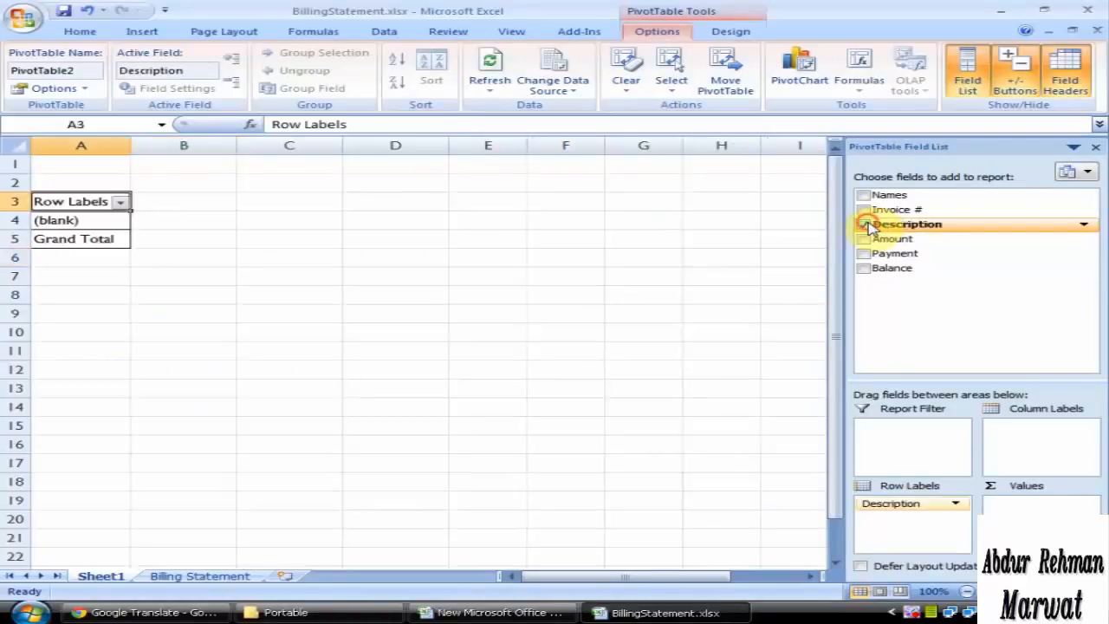
{"action": "left_click", "coordinate": [863, 224]}
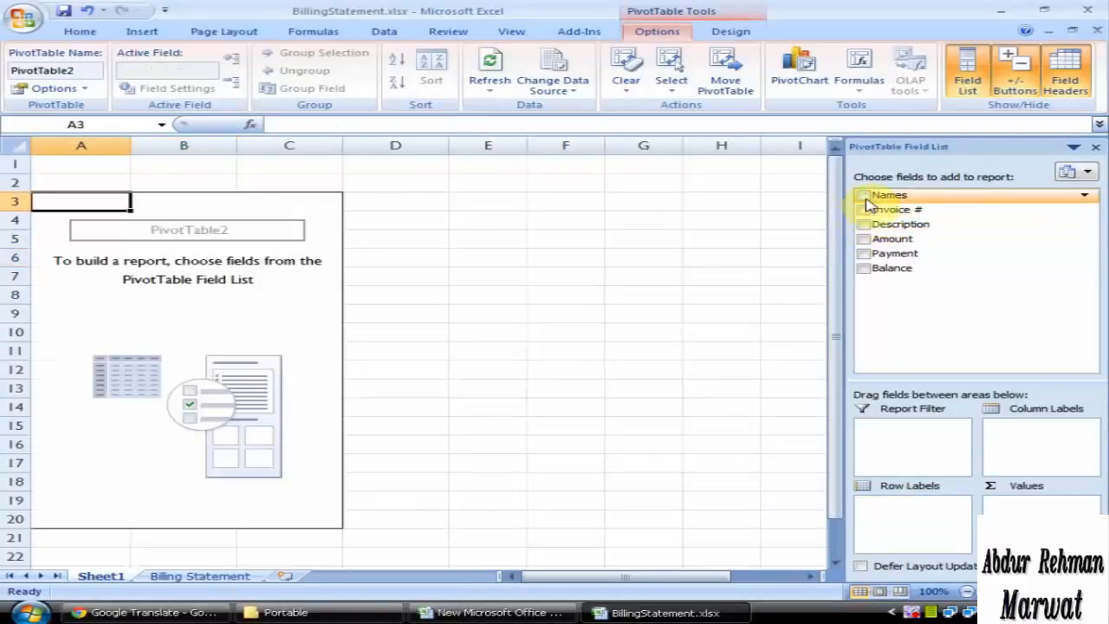
{"action": "left_click", "coordinate": [864, 195]}
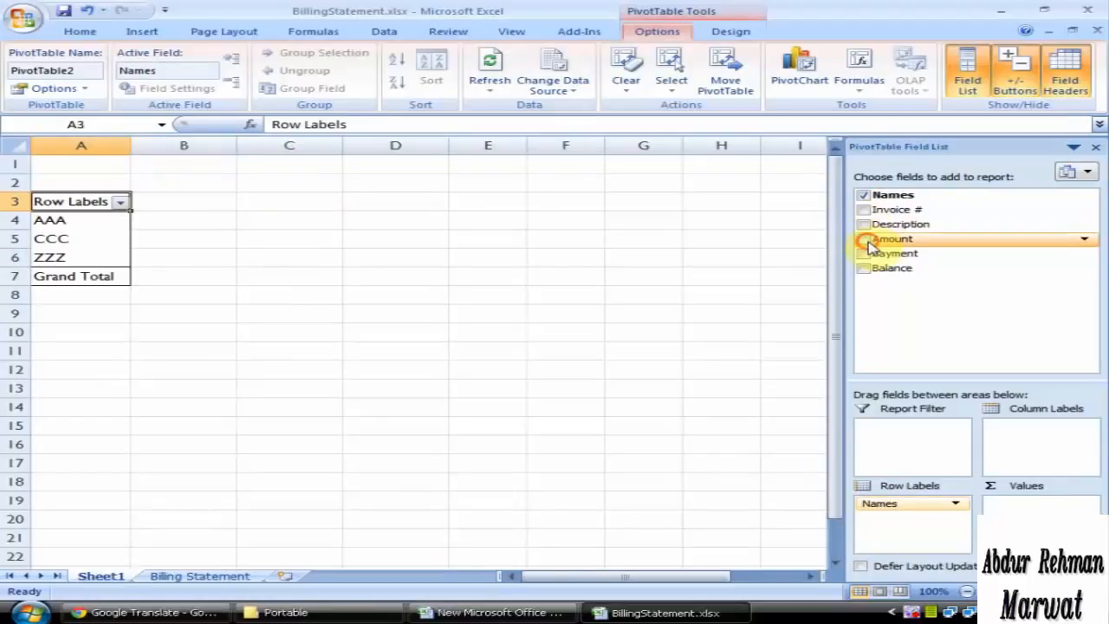
{"action": "left_click", "coordinate": [864, 239]}
{"action": "left_click", "coordinate": [864, 254]}
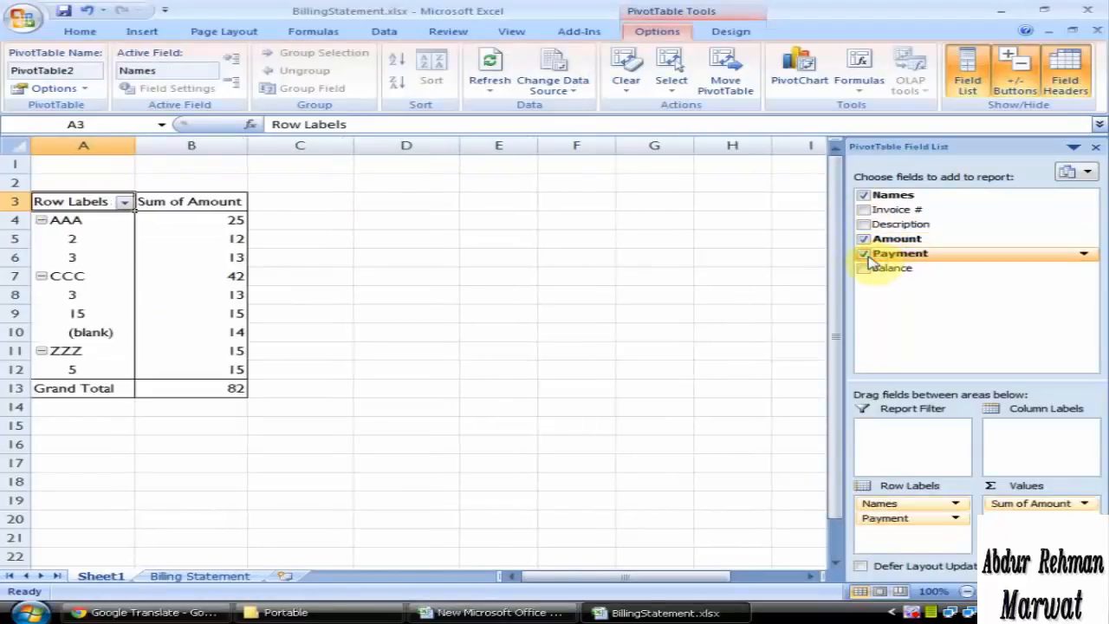
{"action": "left_click", "coordinate": [870, 268]}
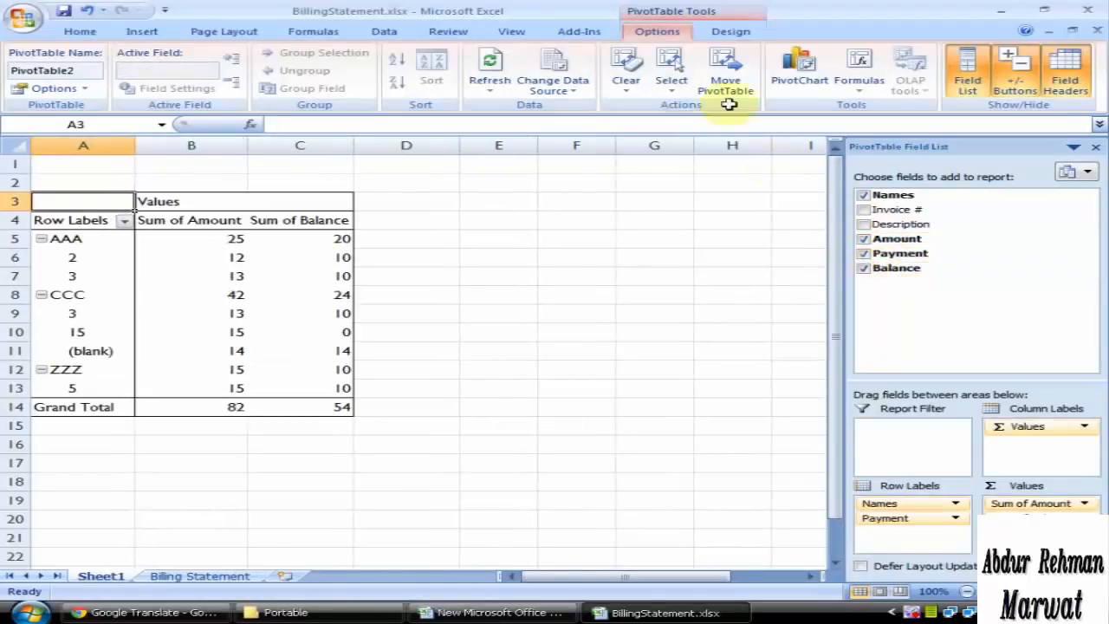
Step: Select the entire PivotTable, narrow the selection to only its values, and switch it to only its labels
{"action": "left_click", "coordinate": [672, 79]}
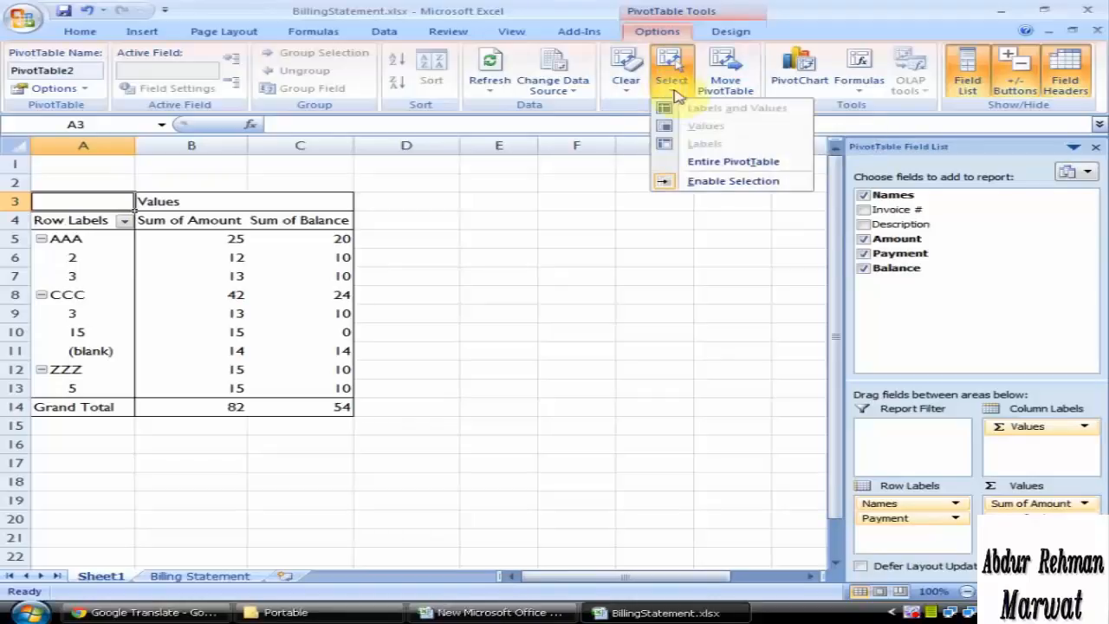
{"action": "left_click", "coordinate": [726, 164]}
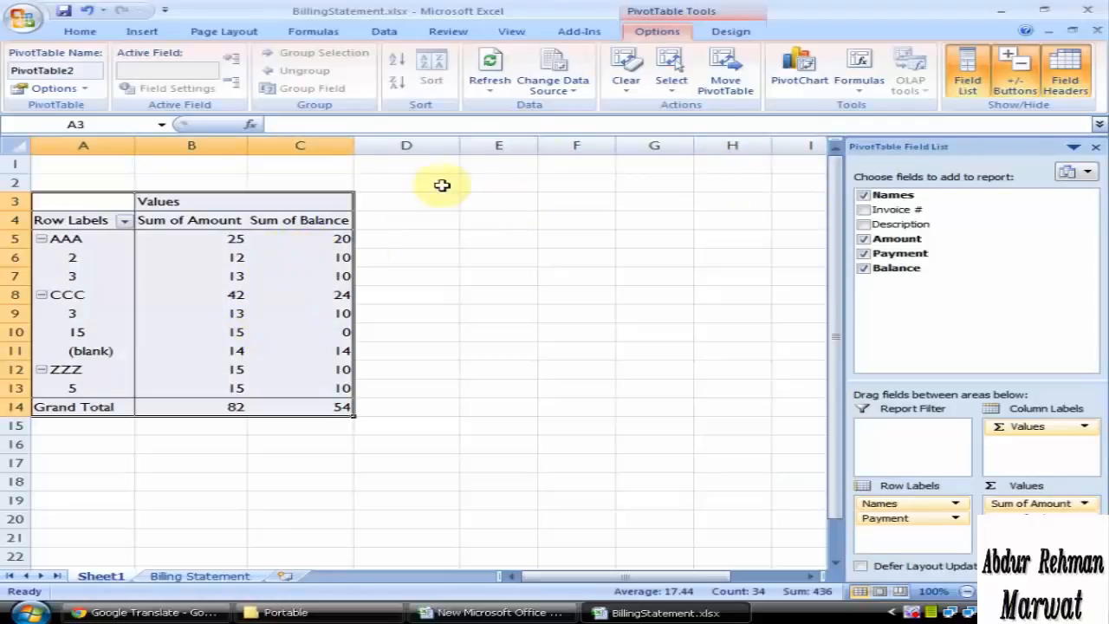
{"action": "left_click", "coordinate": [672, 76]}
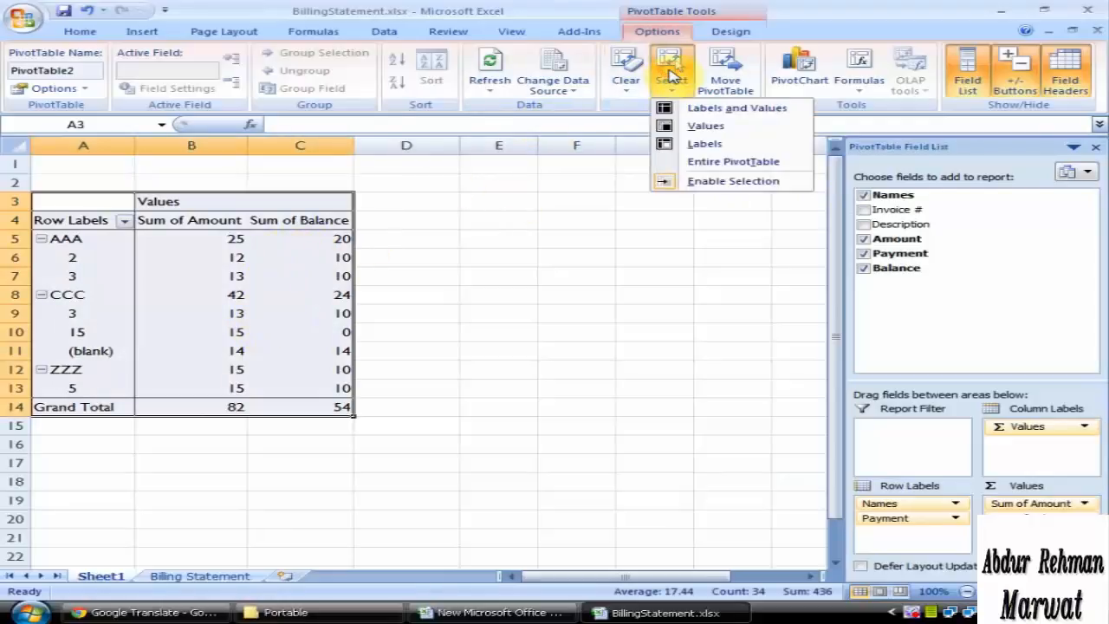
{"action": "left_click", "coordinate": [725, 129]}
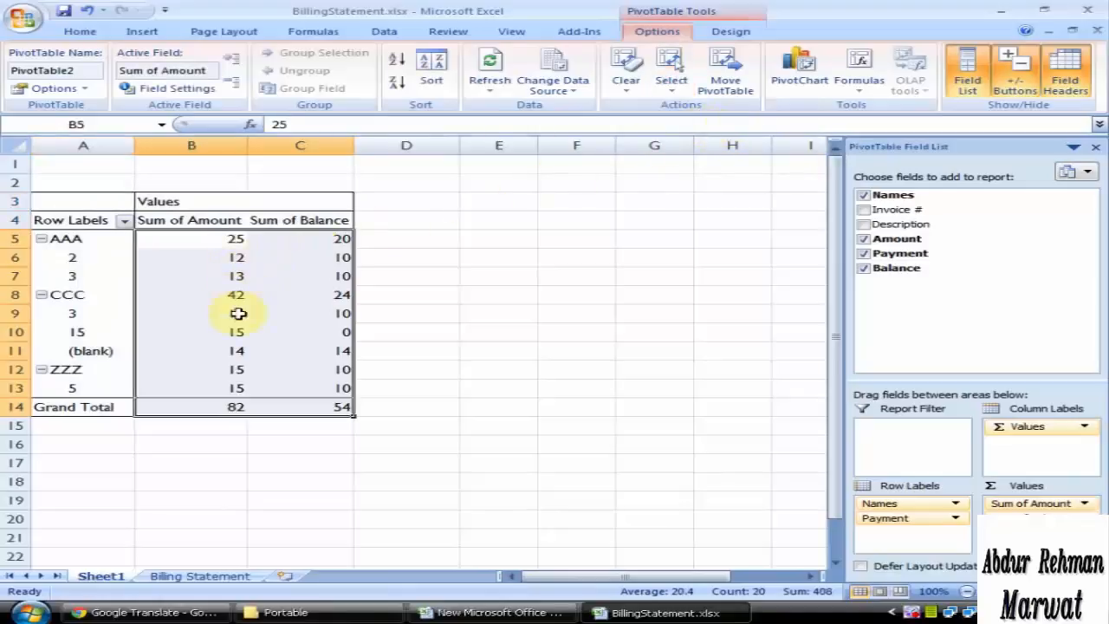
{"action": "left_click", "coordinate": [673, 82]}
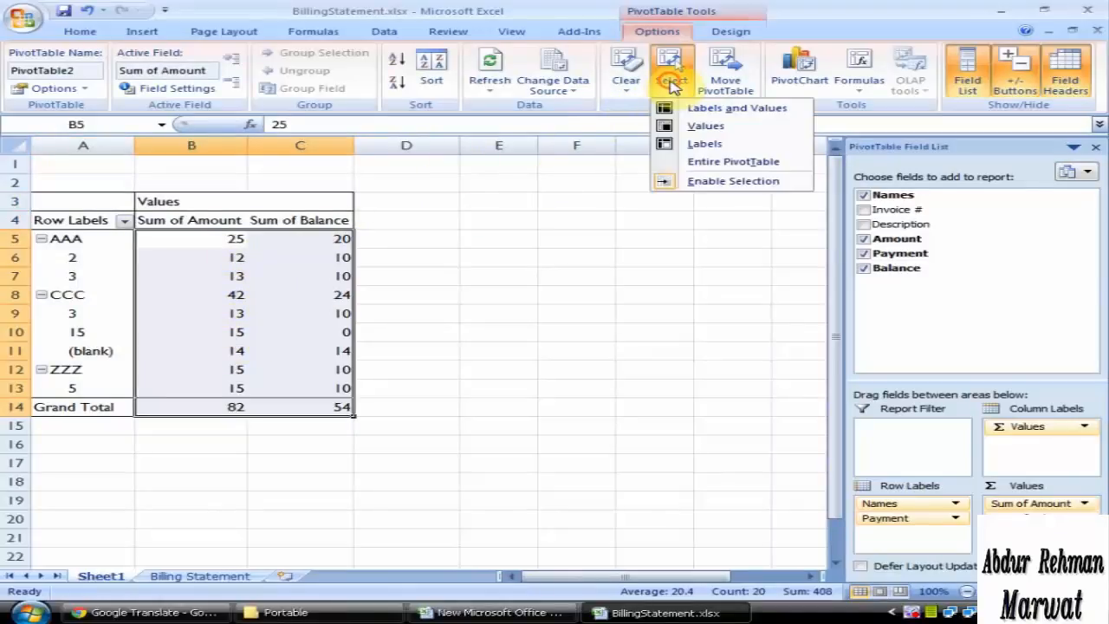
{"action": "left_click", "coordinate": [716, 147]}
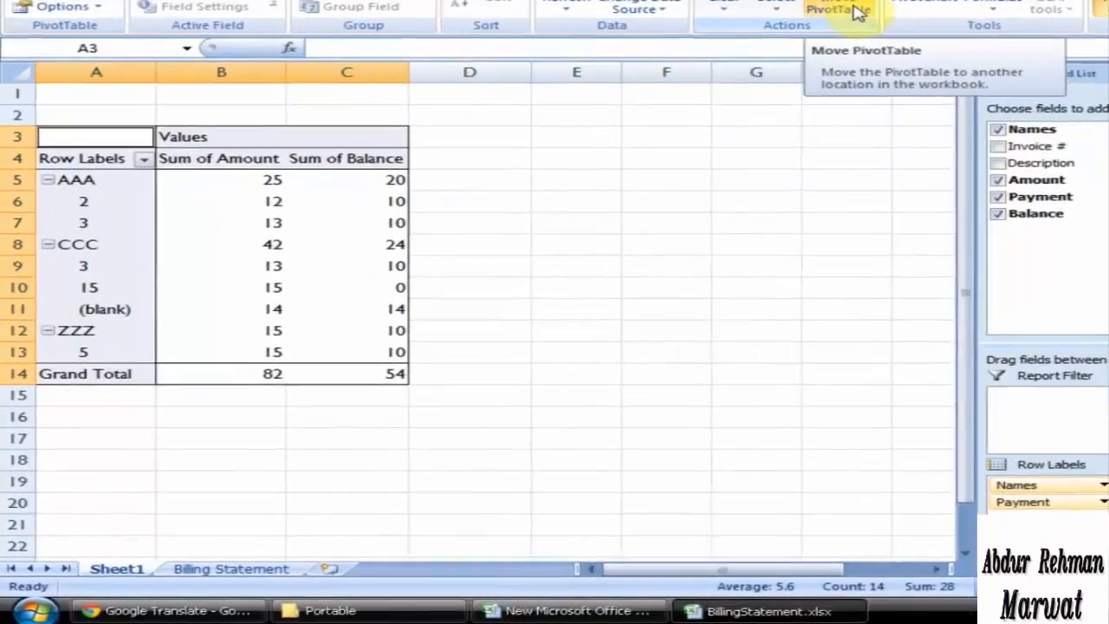
Step: Move the PivotTable to cell E3 of the existing worksheet Sheet1
{"action": "left_click", "coordinate": [741, 91]}
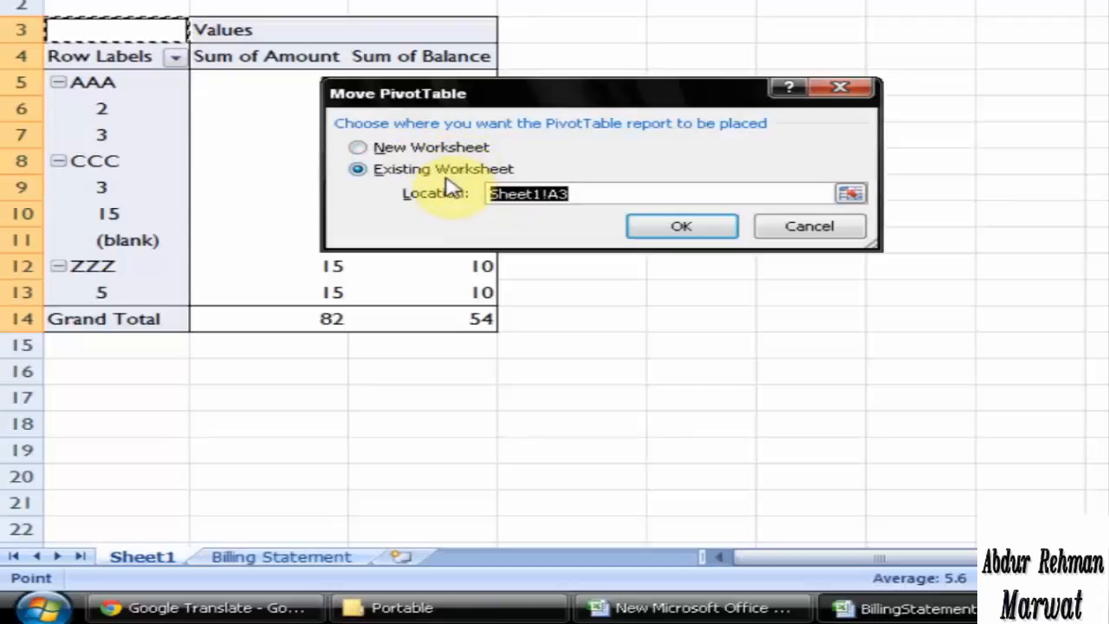
{"action": "left_click", "coordinate": [720, 23]}
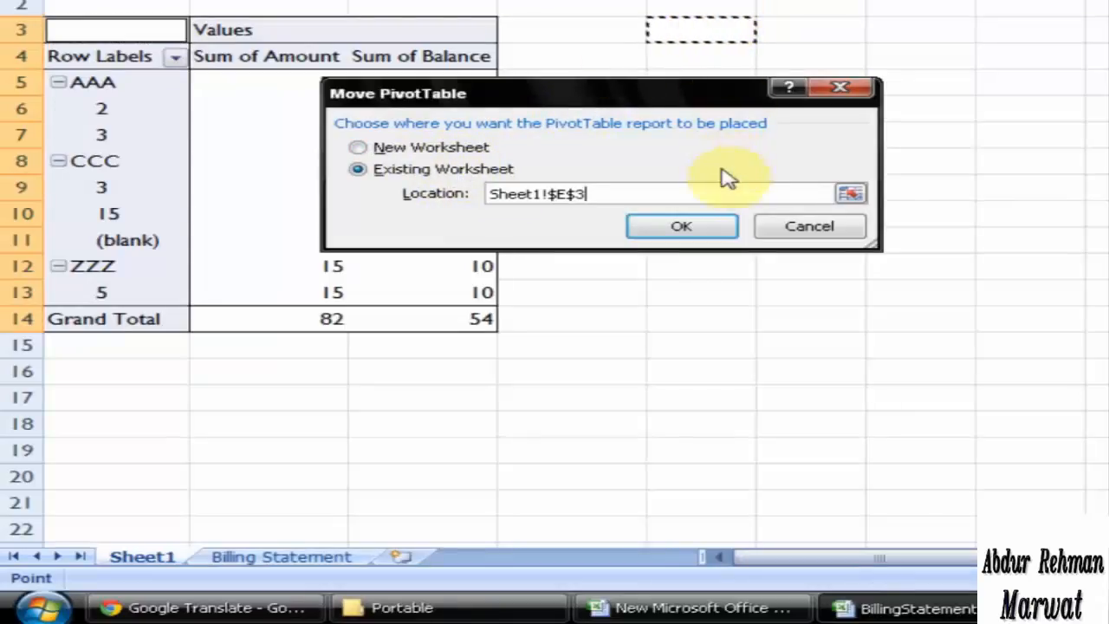
{"action": "left_click", "coordinate": [725, 227]}
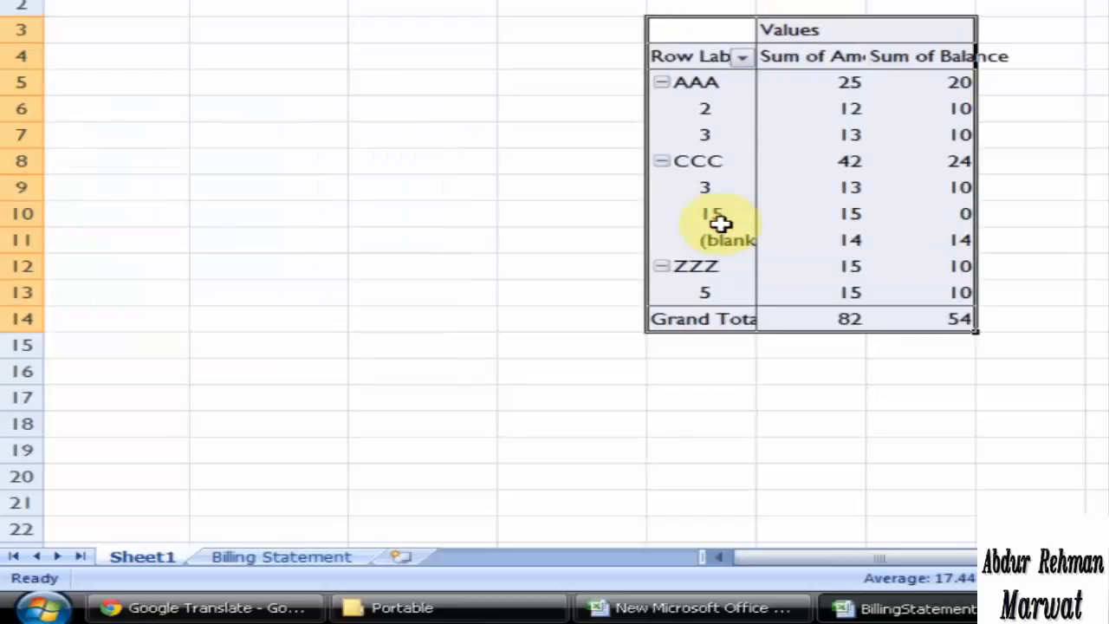